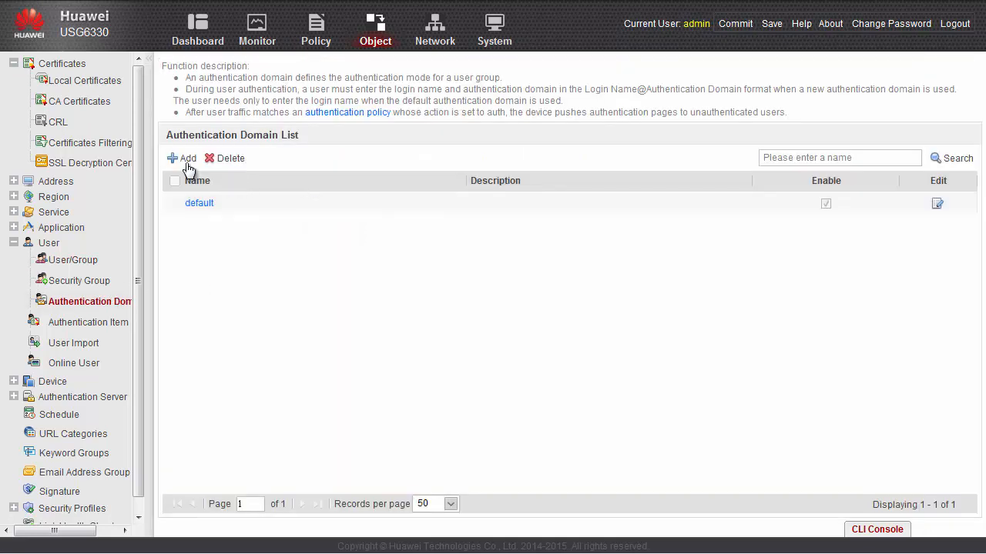
Add an authentication domain named 'sslvpn' with VPN access allowed
left_click(188, 159)
left_click(383, 135)
type("sslvpn")
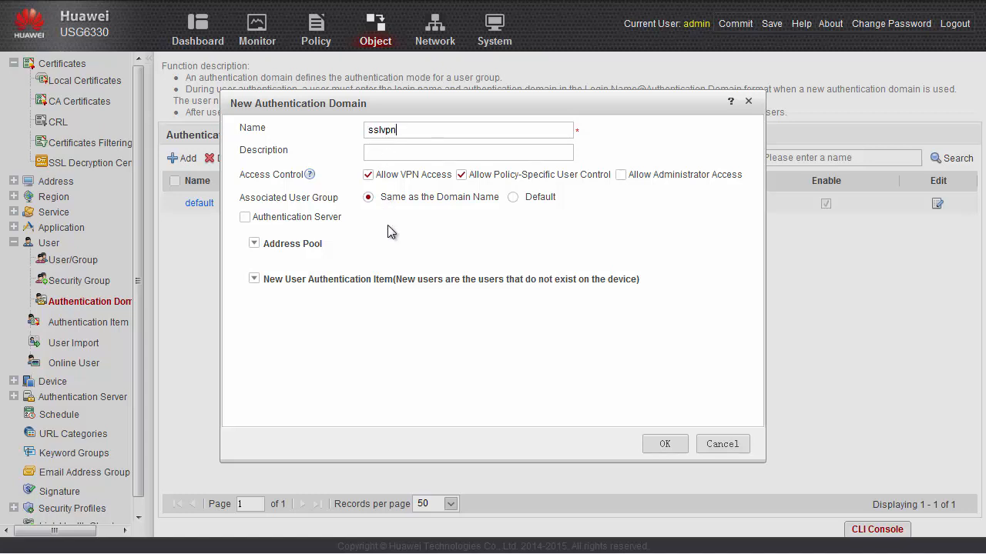
left_click(665, 445)
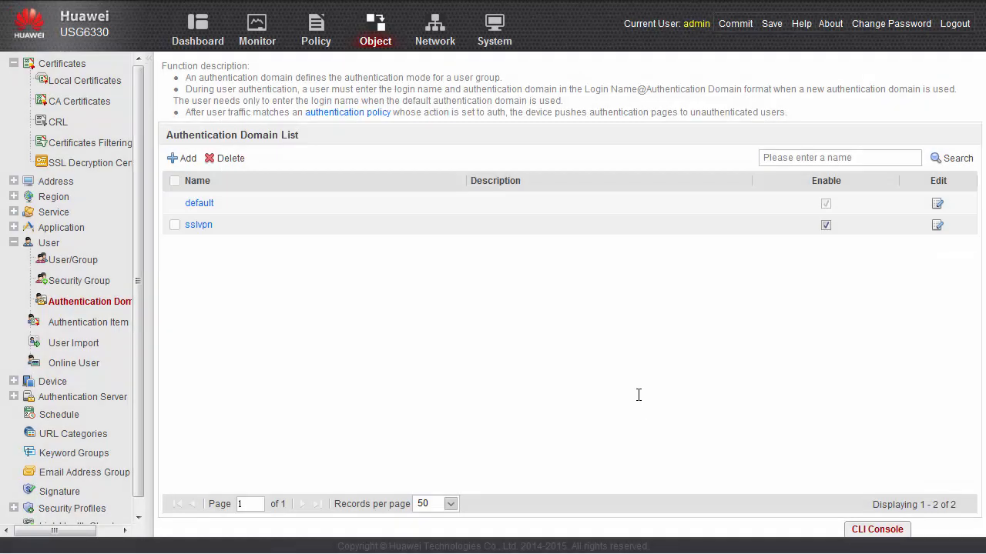
In User/Group, select the sslvpn group and begin creating a single user
left_click(77, 261)
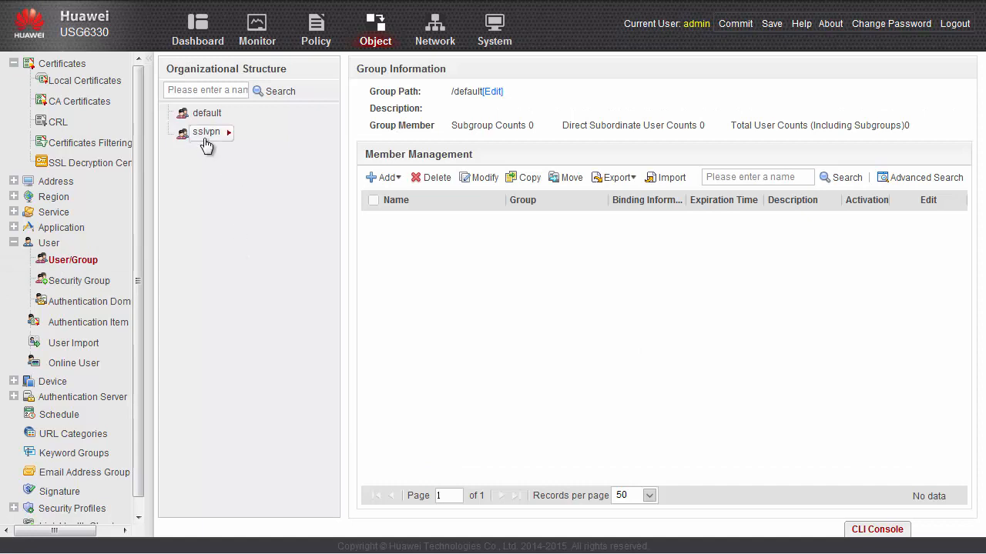
left_click(206, 133)
left_click(382, 178)
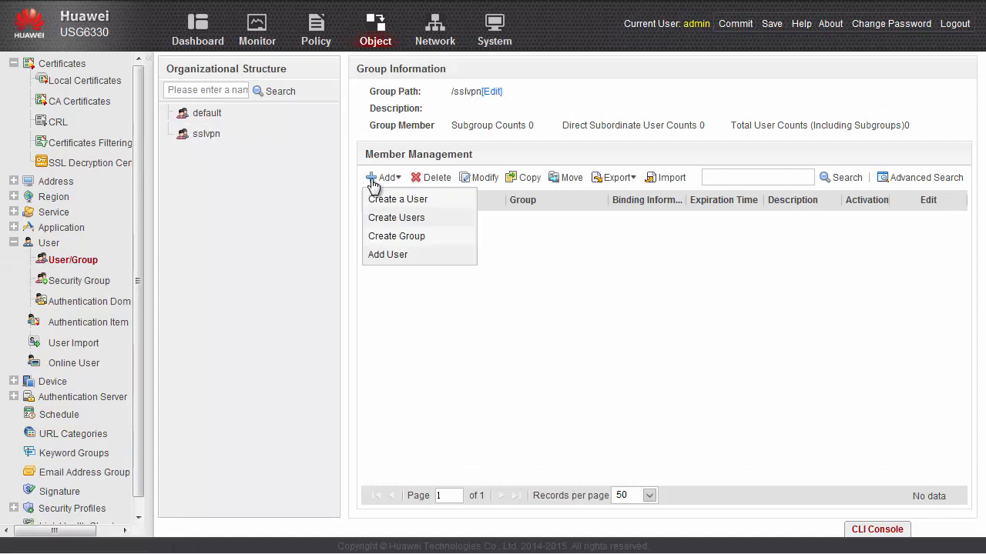
left_click(408, 208)
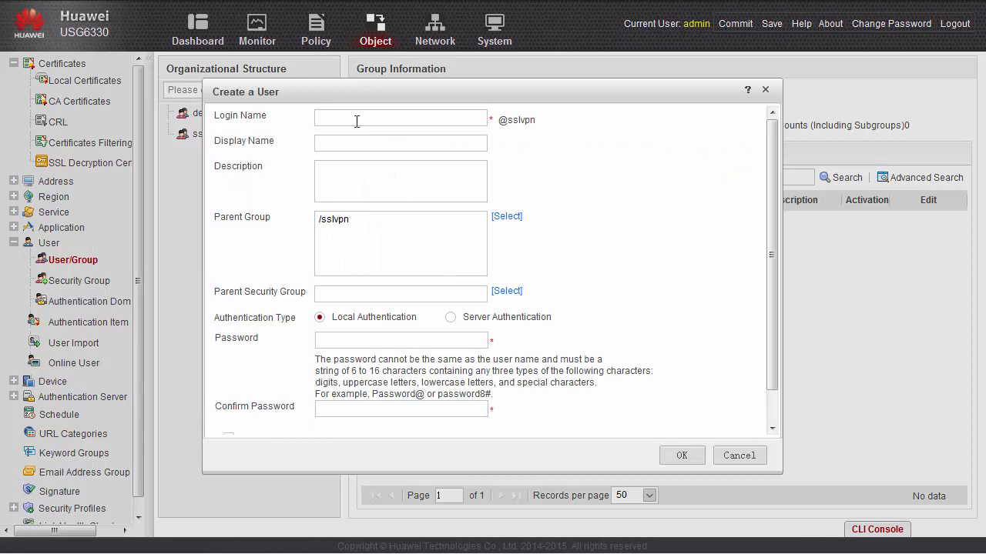
Create local user user0001 in sslvpn, entering the user password twice
left_click(348, 114)
type("user0001")
left_click(346, 343)
type("Admin@123")
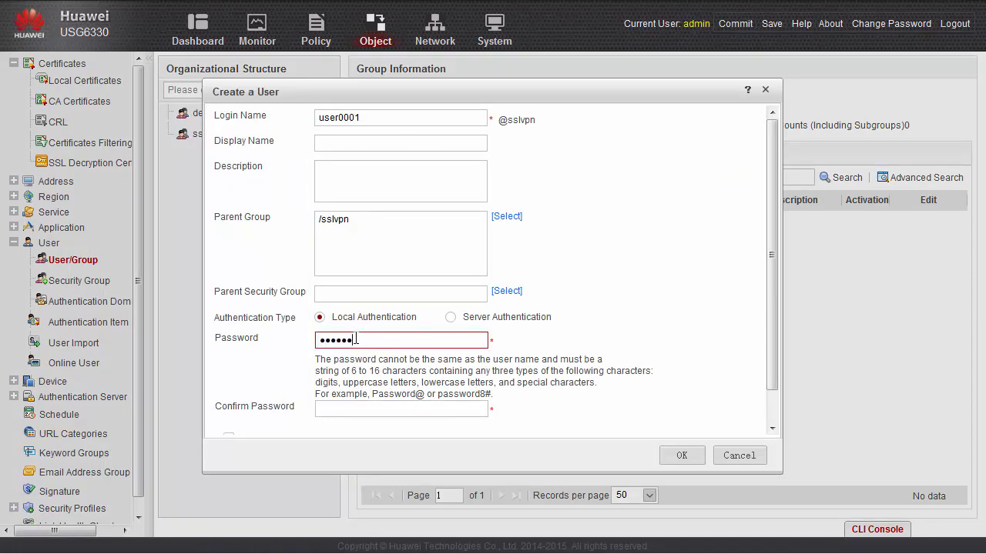
key("Tab")
type("Admin@123")
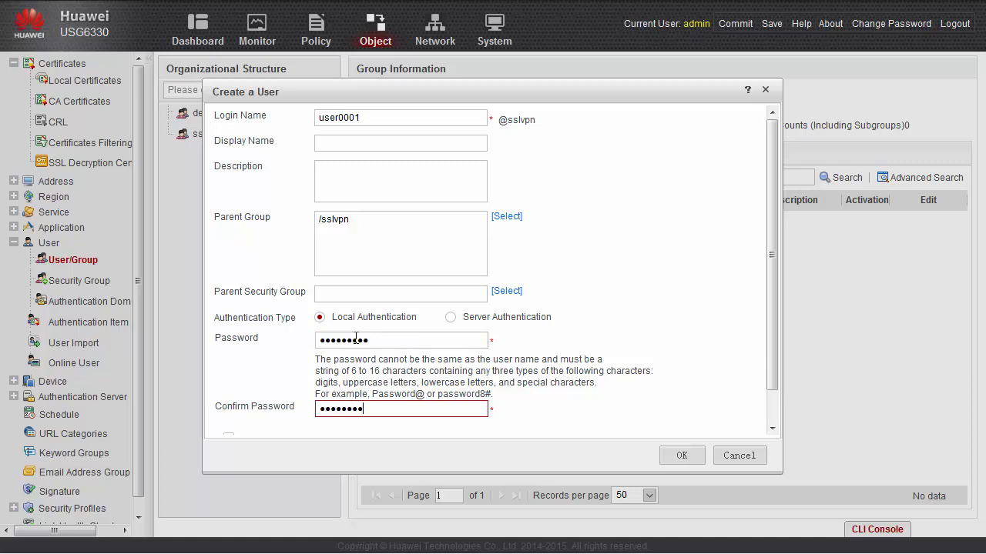
left_click(669, 462)
Start creating the next sslvpn user from the add-member options
left_click(388, 182)
left_click(388, 195)
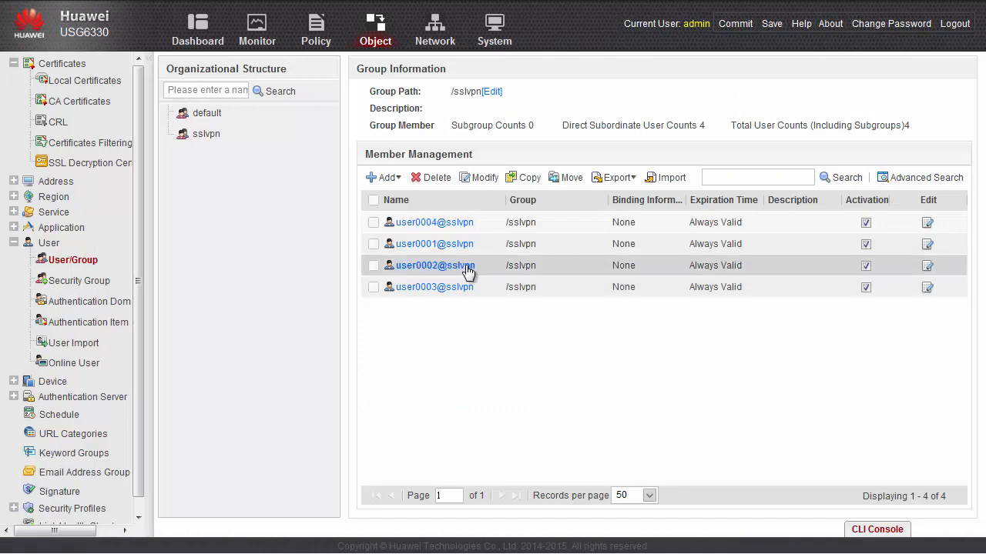
left_click(388, 178)
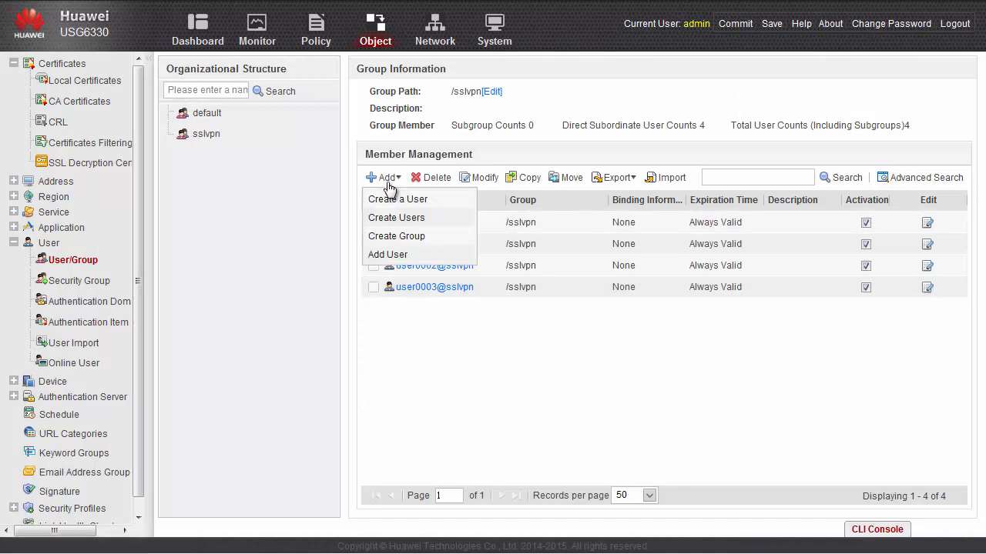
Create a subgroup named group1 under sslvpn
left_click(401, 238)
type("group1")
left_click(613, 379)
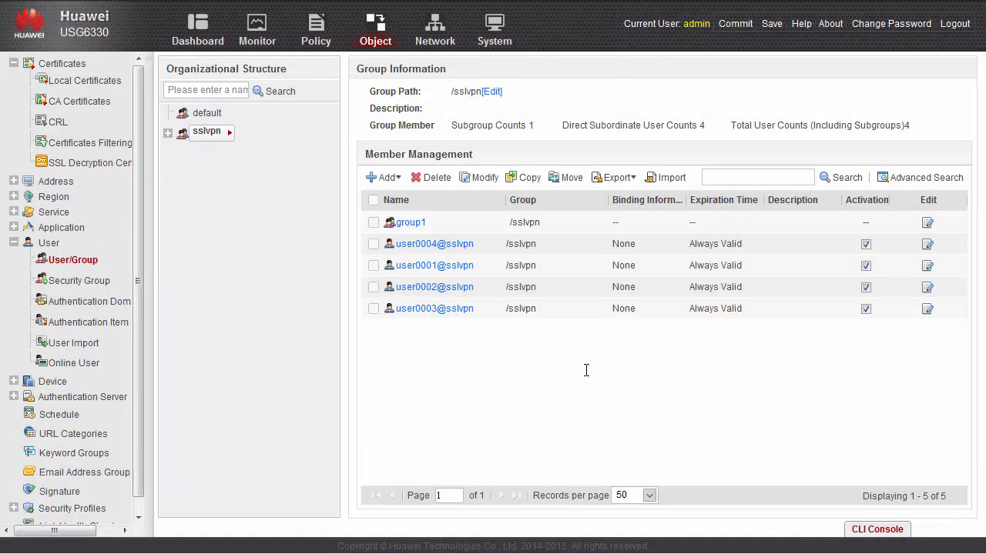
Batch-modify user0001 through user0004 so their parent group becomes group1
left_click(374, 244)
left_click(373, 266)
left_click(374, 287)
left_click(374, 309)
left_click(483, 177)
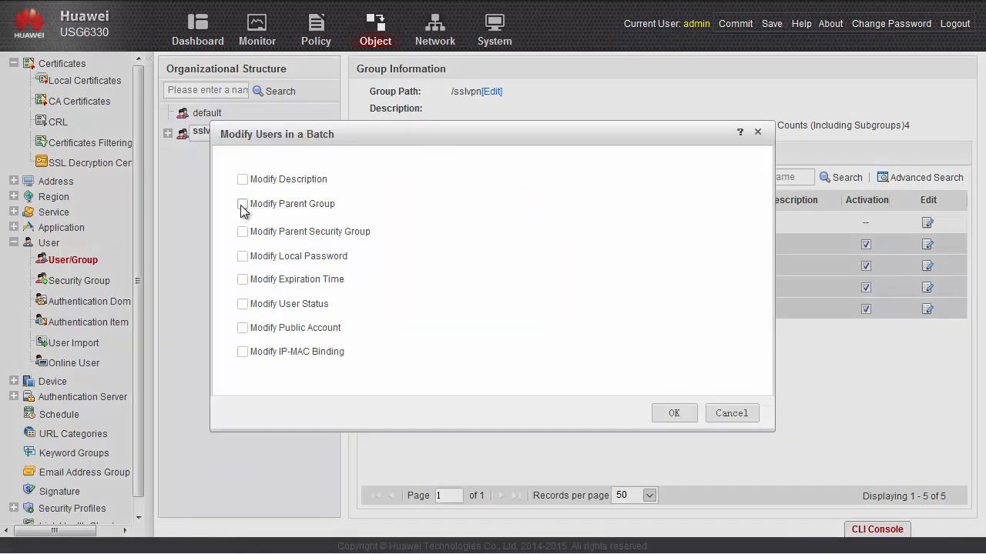
left_click(242, 204)
left_click(558, 224)
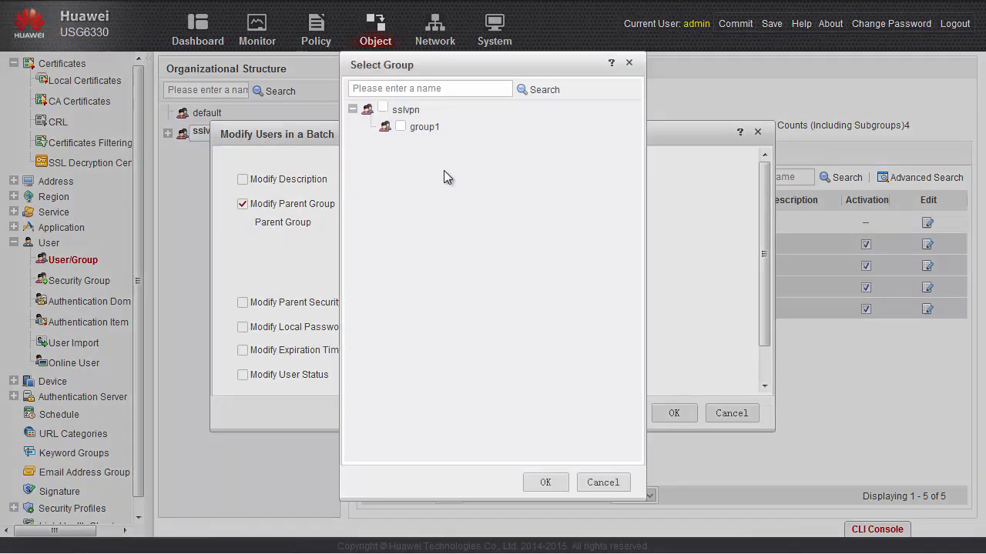
left_click(401, 128)
left_click(540, 483)
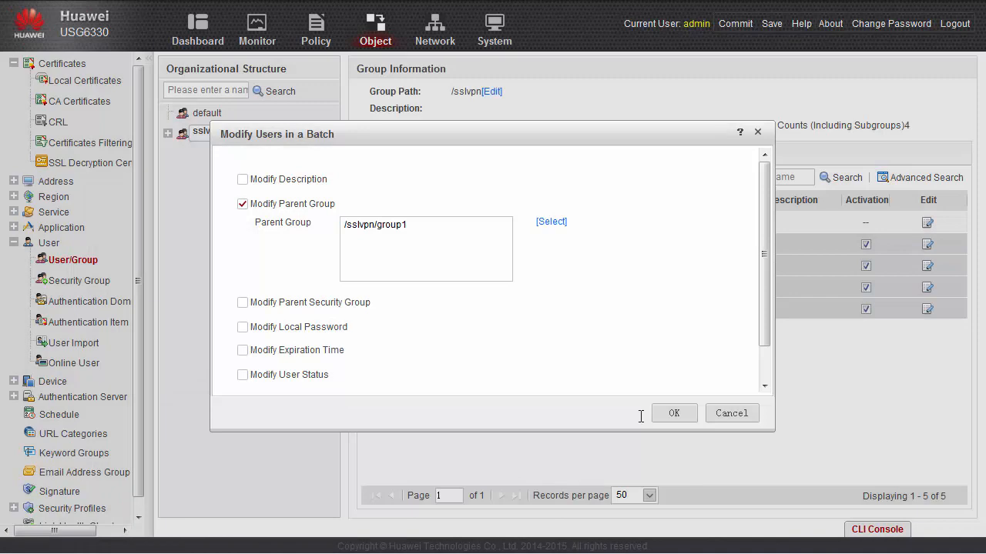
left_click(672, 413)
left_click(406, 225)
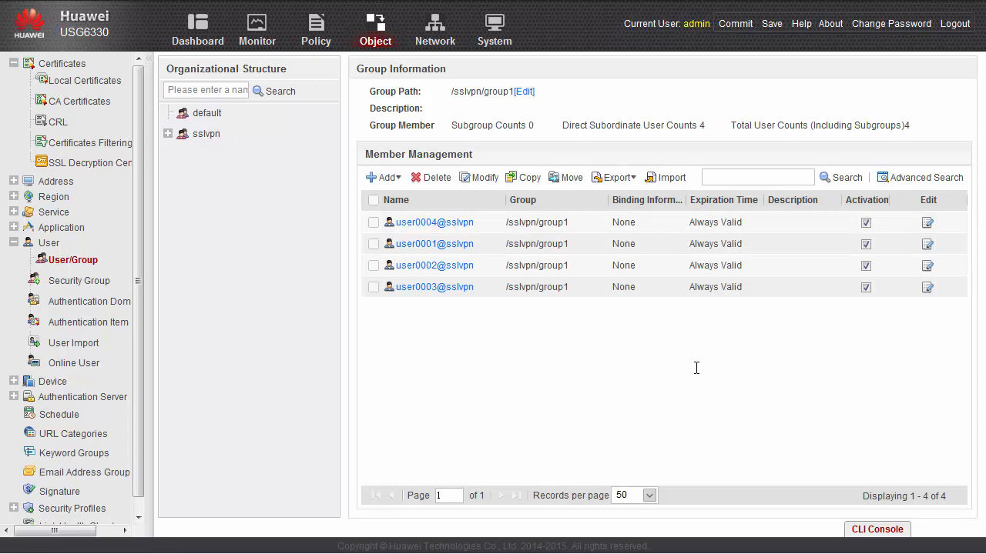
Add AD server windows_ad_server at 10.1.2.9 with host name info-server.cce.com
left_click(13, 397)
left_click(55, 478)
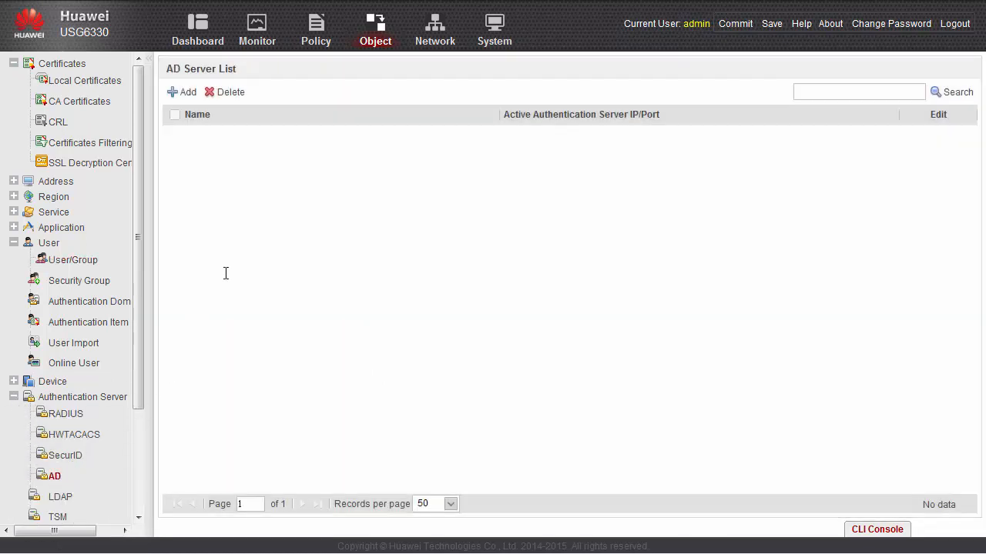
left_click(177, 95)
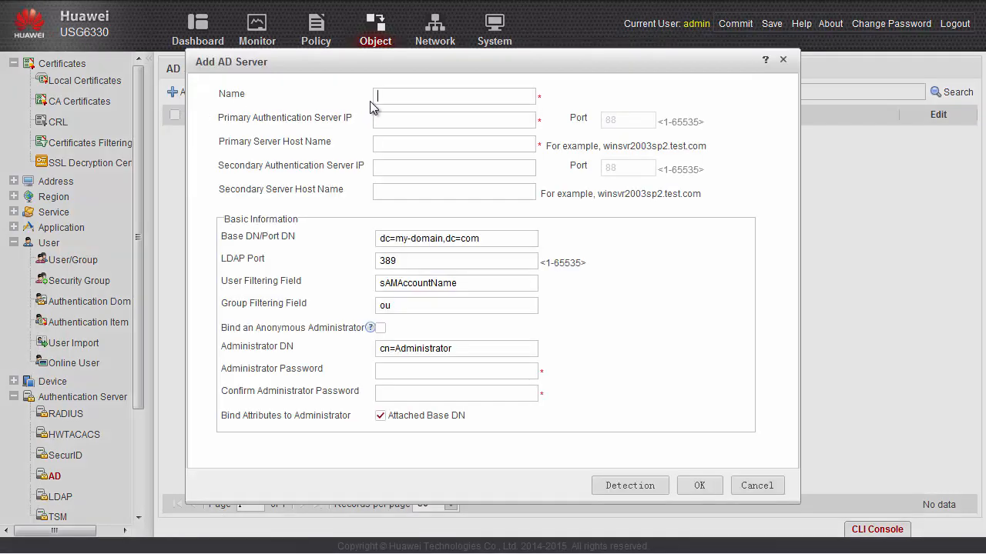
type("windows_ad_server")
type("10.1.2.9")
left_click(383, 141)
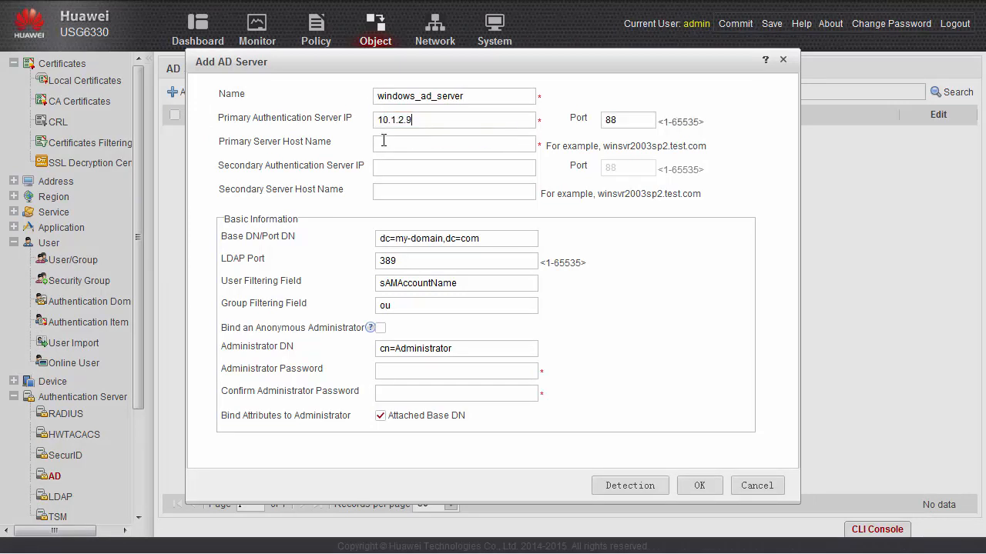
type("info-server.cce.com")
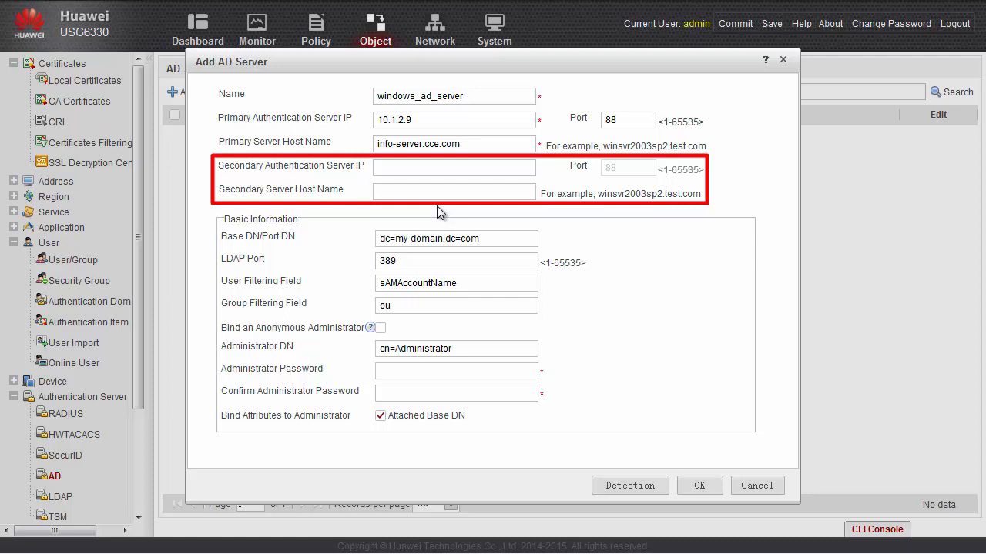
Set Base DN dc=cce,dc=com, Administrator DN cn=Administrator,cn=Users, and the admin password twice
left_click_drag(490, 237, 377, 238)
key("ctrl+v")
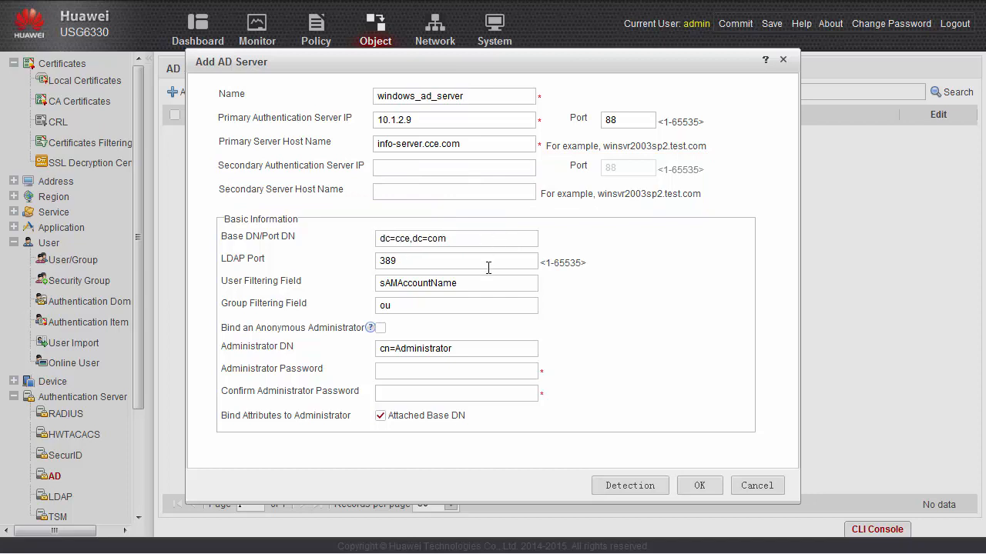
left_click_drag(453, 348, 376, 348)
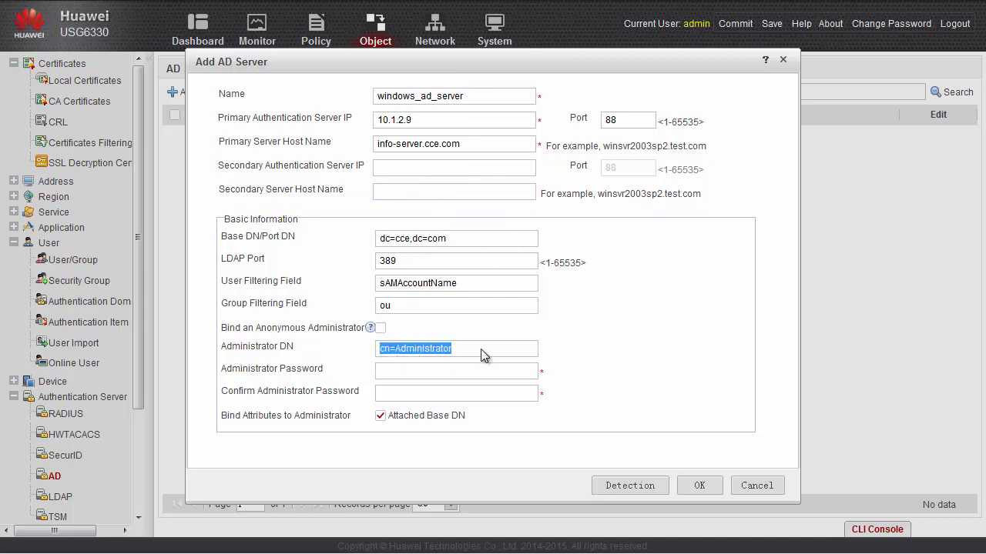
key("ctrl+v")
left_click(515, 370)
type("Admin@123")
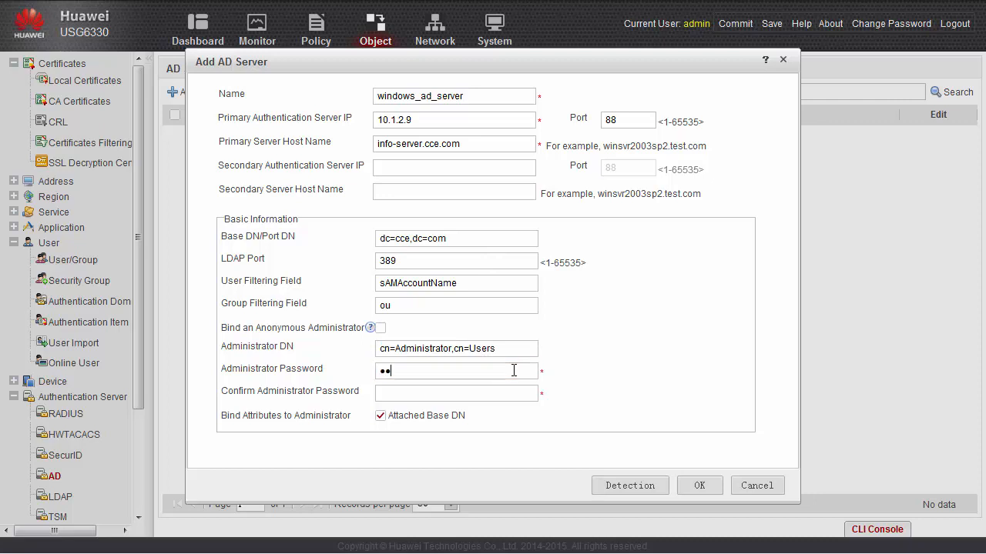
key("Tab")
type("Admin@123")
Test windows_ad_server connectivity with the test account and its password, then save the server
left_click(633, 490)
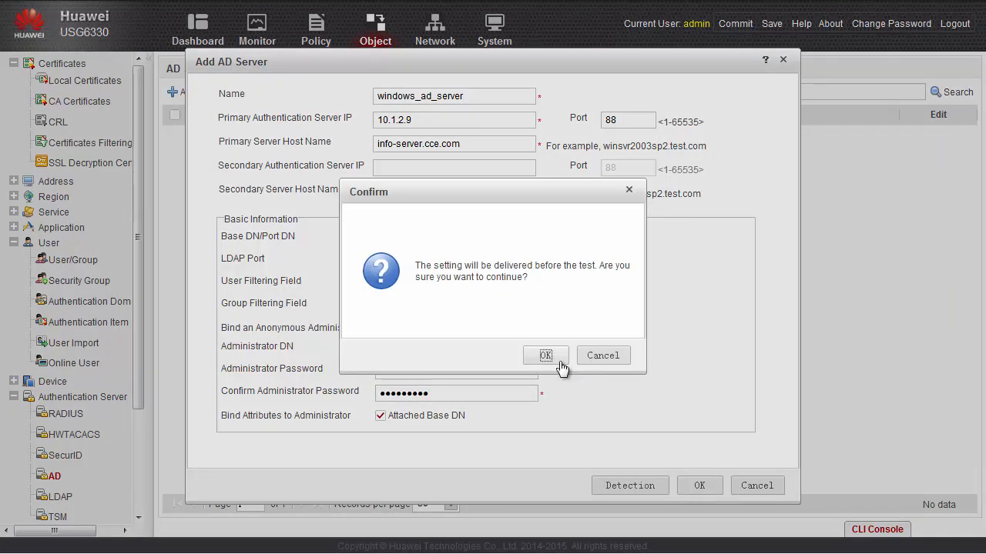
left_click(546, 356)
type("test")
key("Tab")
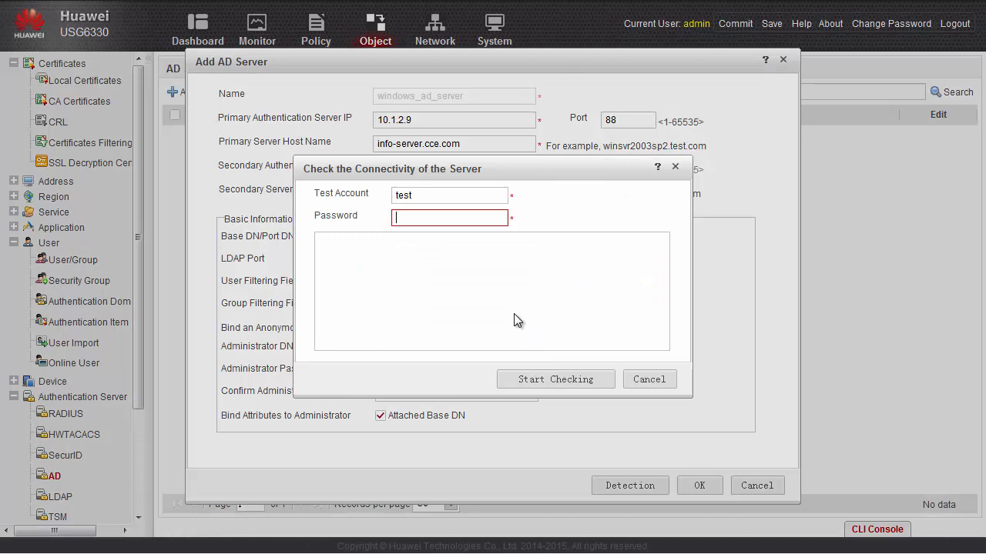
type("Test@123")
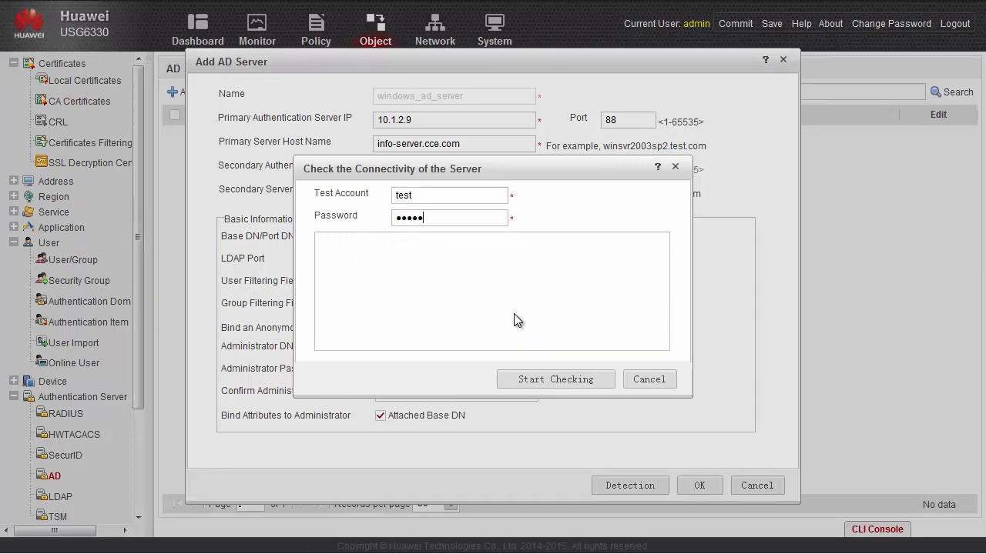
type("4")
left_click(531, 378)
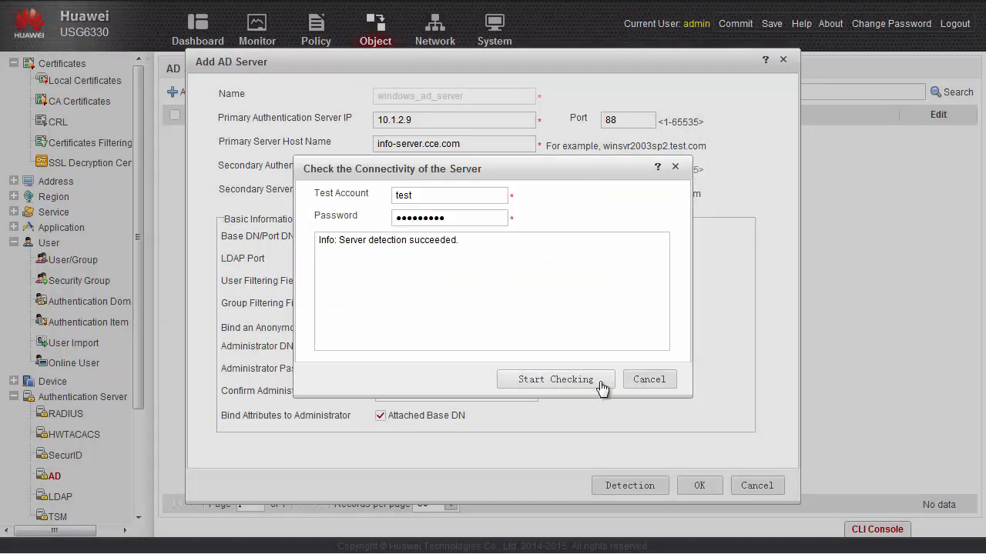
left_click(654, 378)
left_click(694, 491)
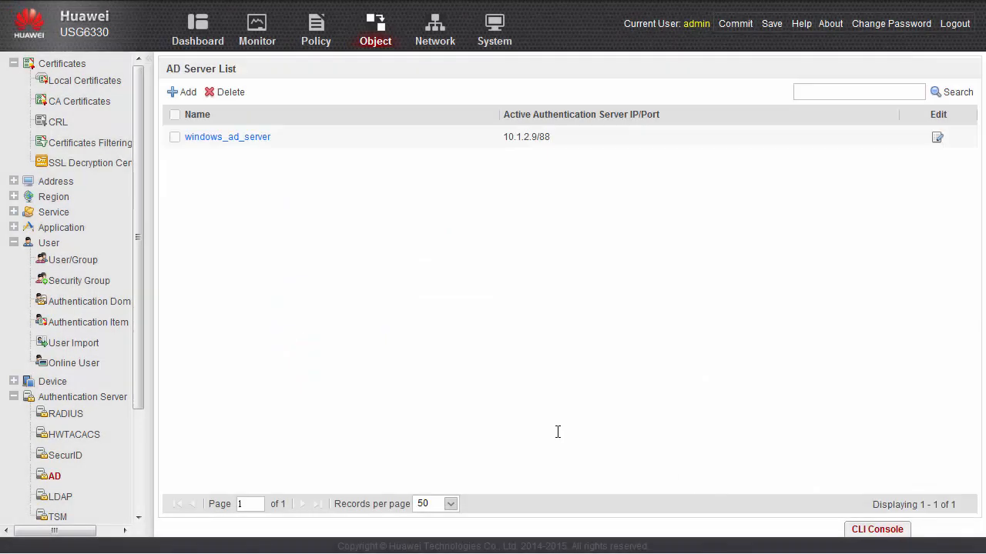
Create authentication domain cce.com using AD server windows_ad_server for authentication
left_click(95, 310)
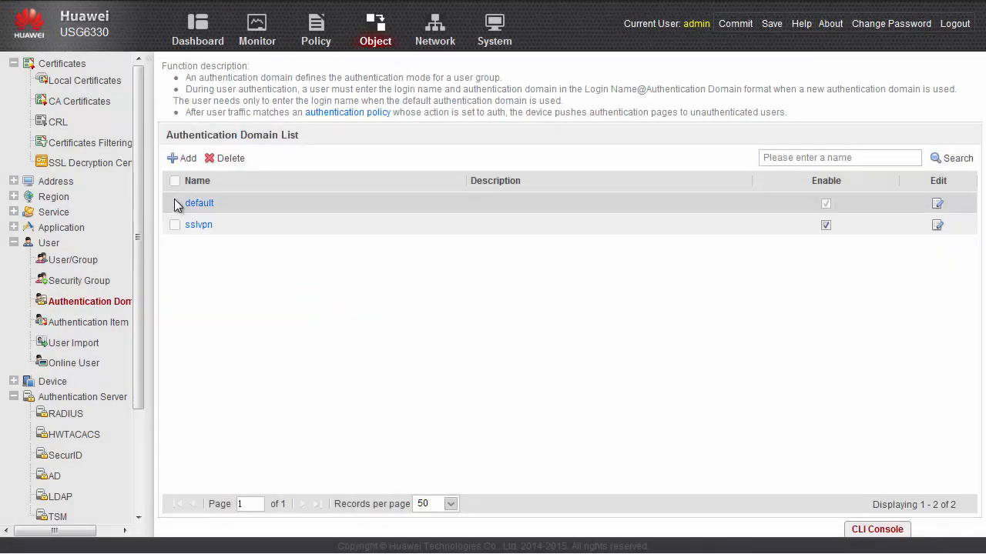
left_click(186, 158)
left_click(406, 129)
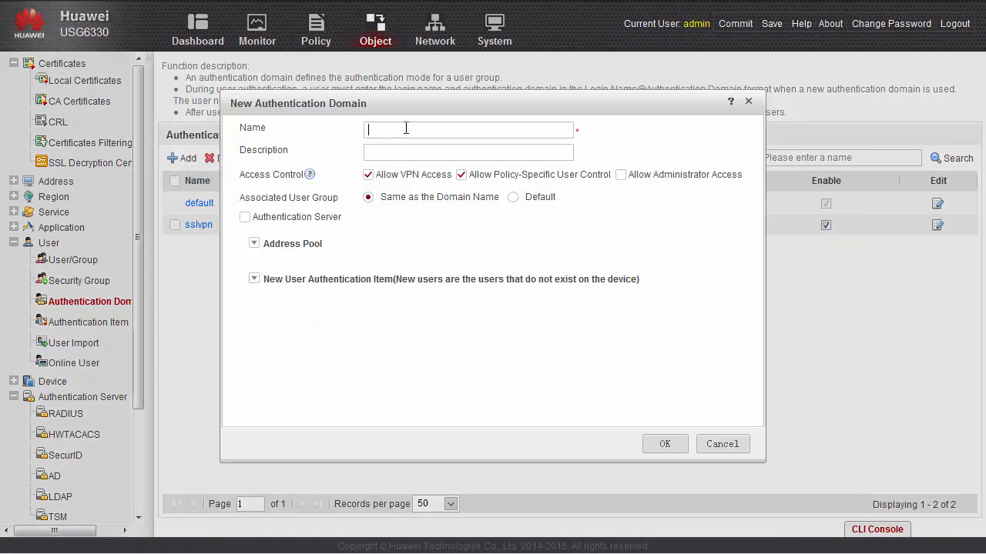
type("cce.com")
left_click(245, 217)
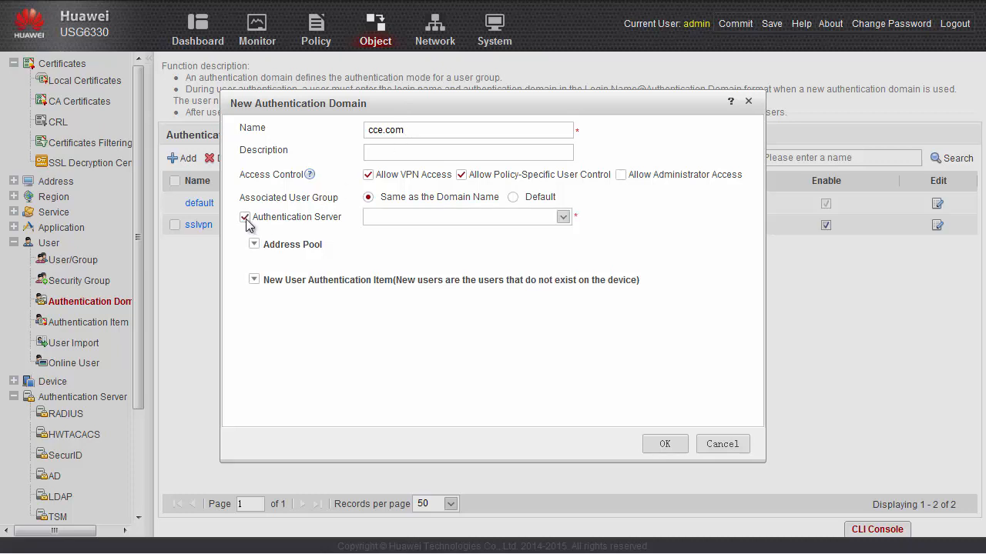
left_click(563, 218)
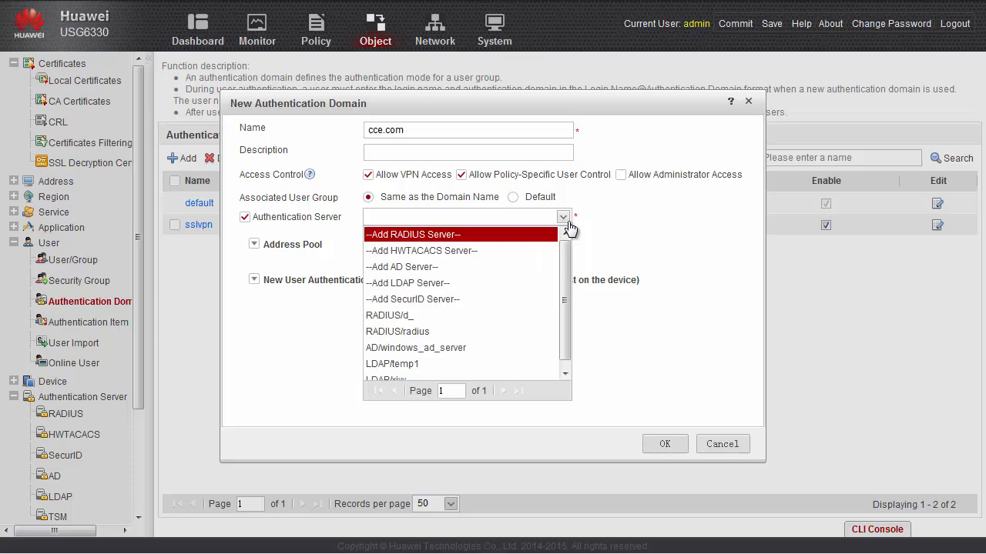
left_click(462, 348)
left_click(664, 445)
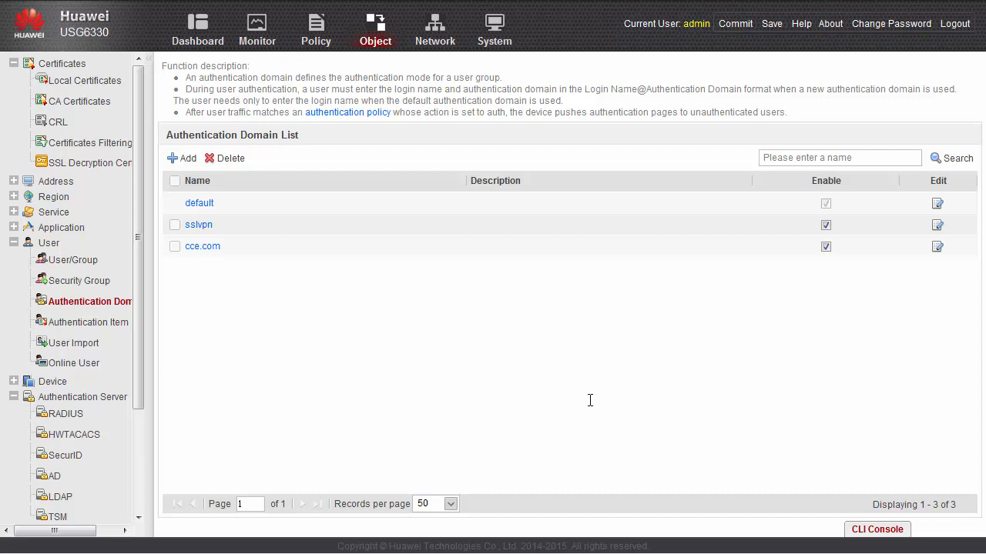
Start a server import policy named ad with windows_ad_server as its source
left_click(89, 346)
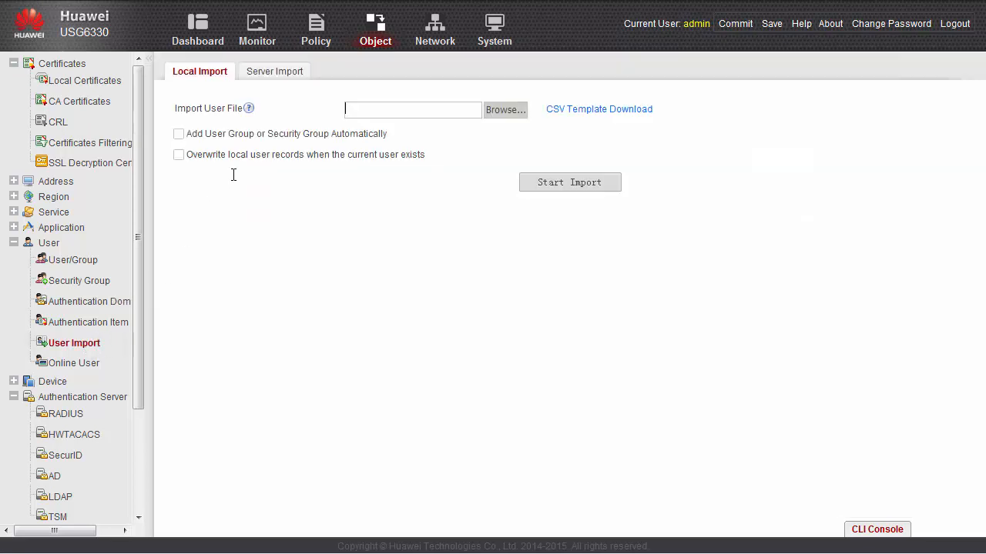
left_click(282, 75)
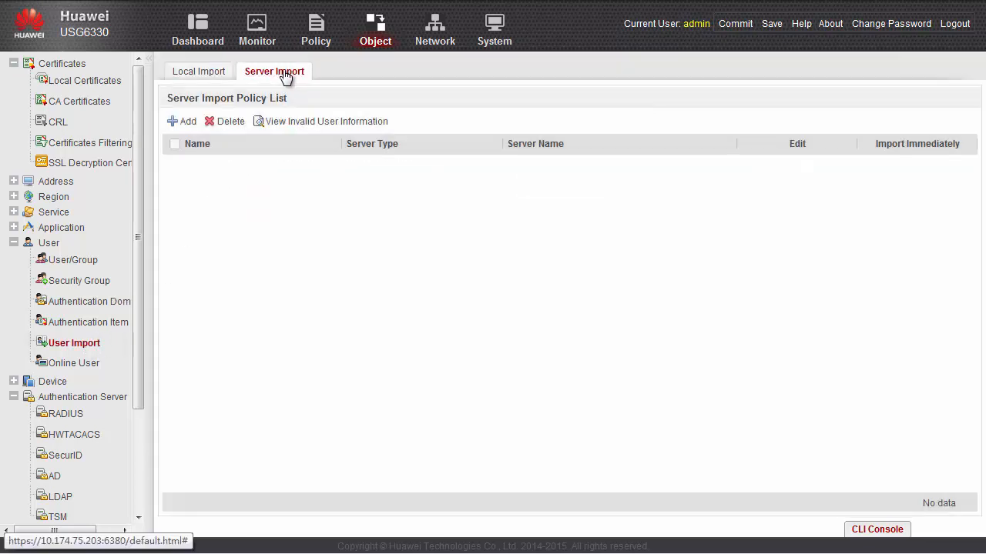
left_click(185, 125)
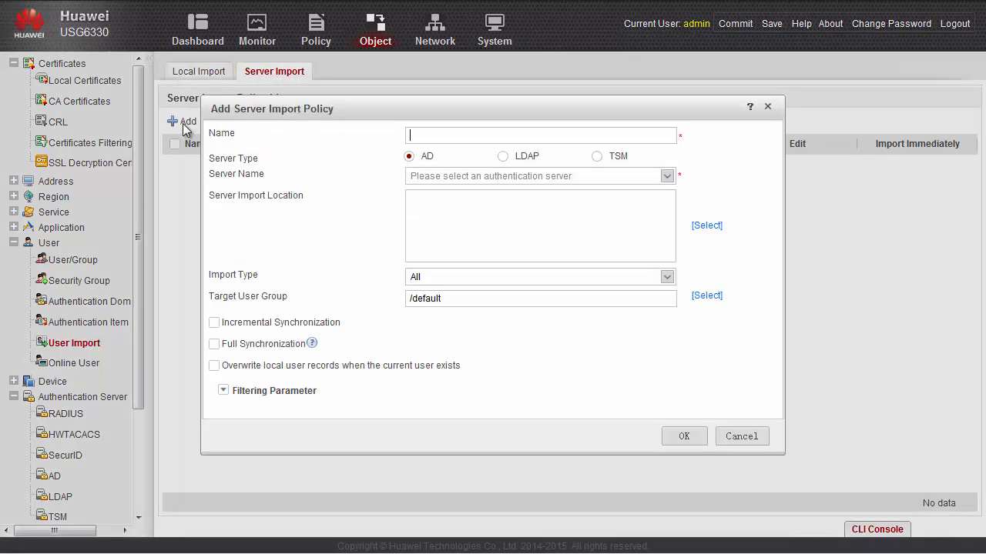
left_click(429, 137)
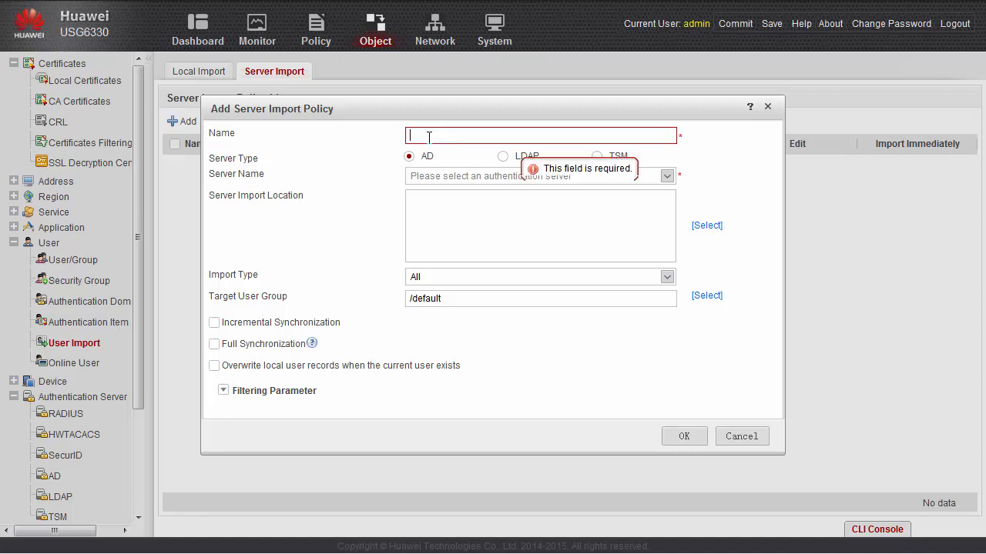
type("ad")
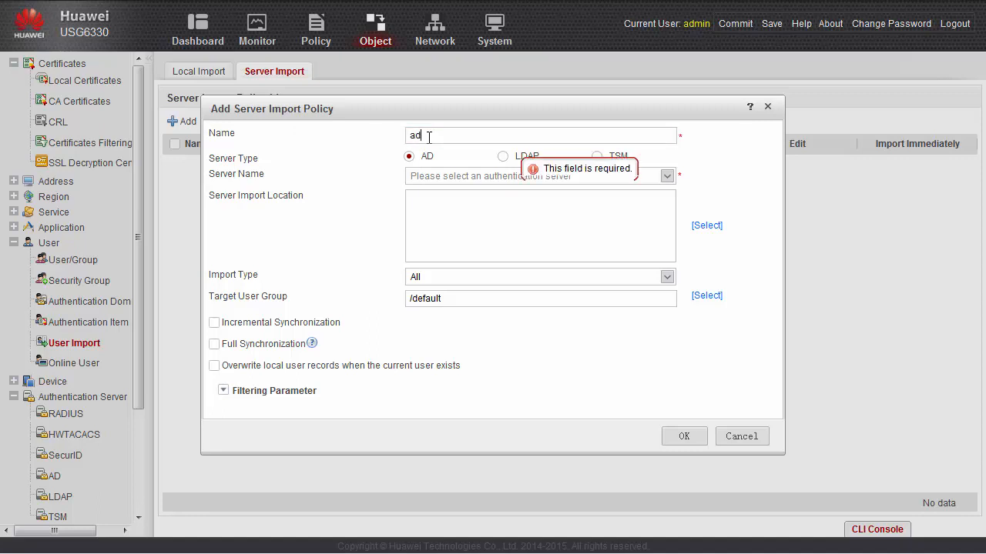
left_click(666, 176)
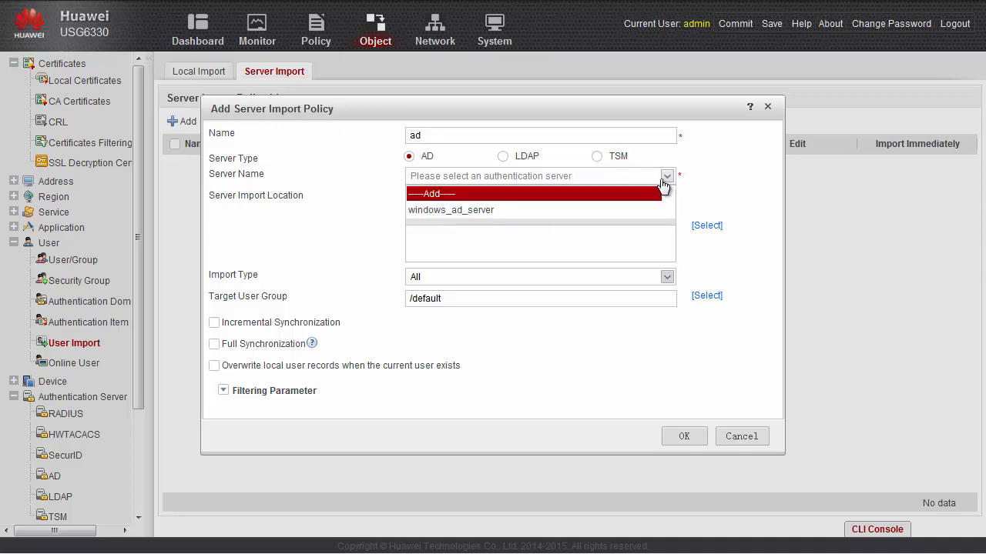
left_click(485, 213)
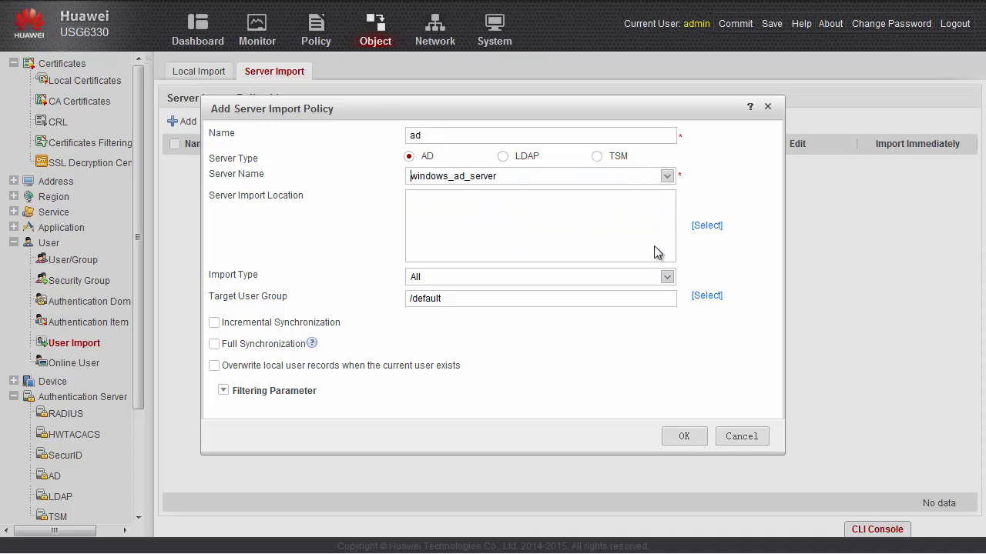
Choose ou=group1 and ou=group2 as the import locations
left_click(708, 231)
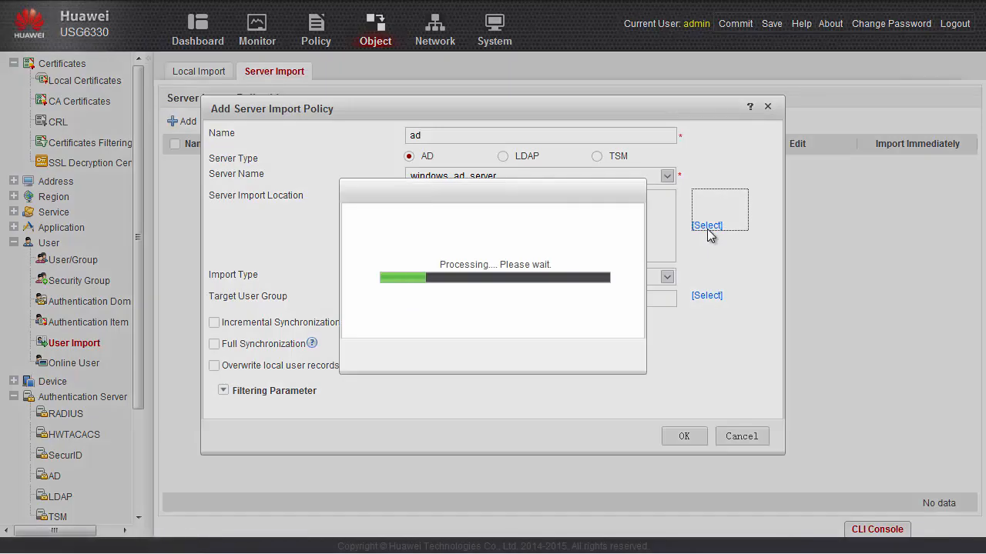
left_click(379, 146)
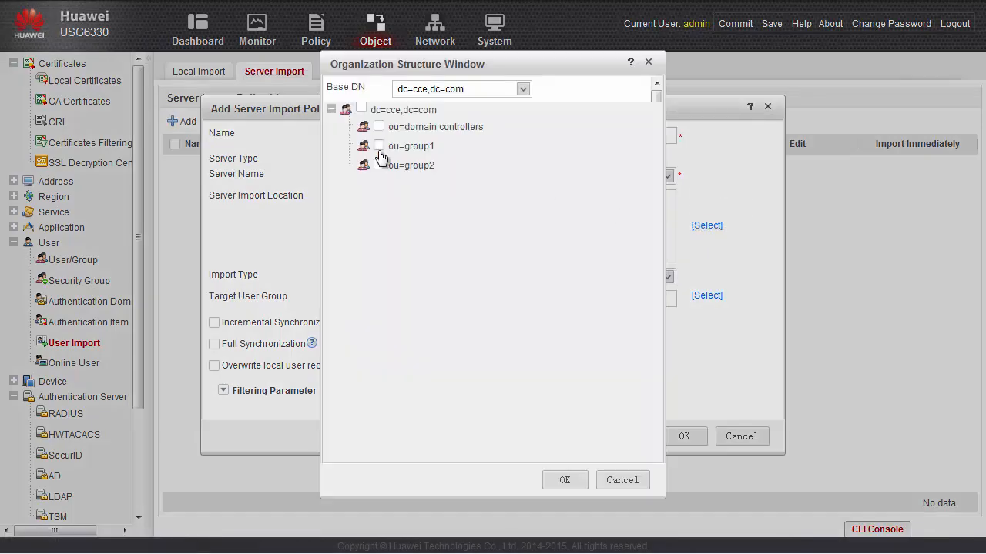
left_click(379, 166)
left_click(565, 480)
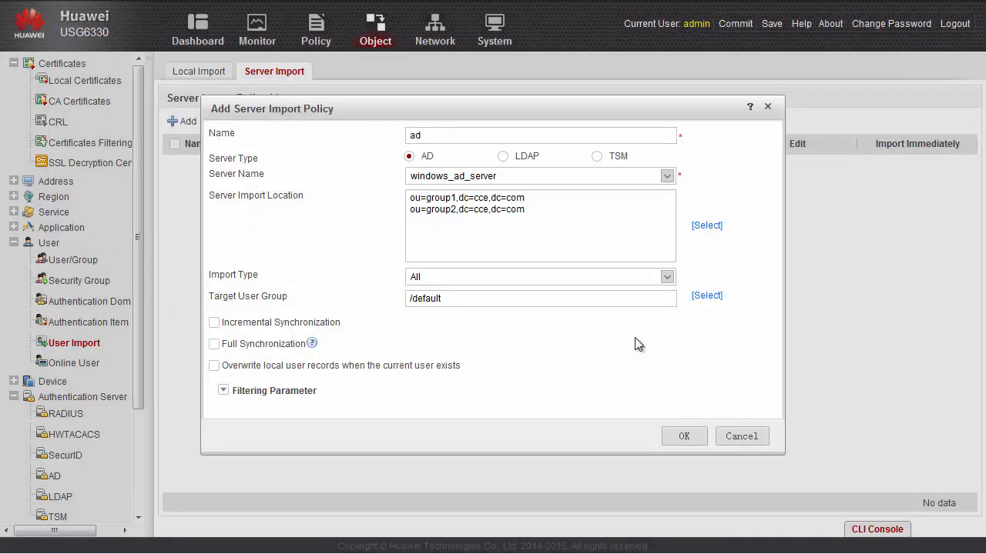
Target the ad policy at cce.com, enable incremental and full synchronization, and save it
left_click(701, 297)
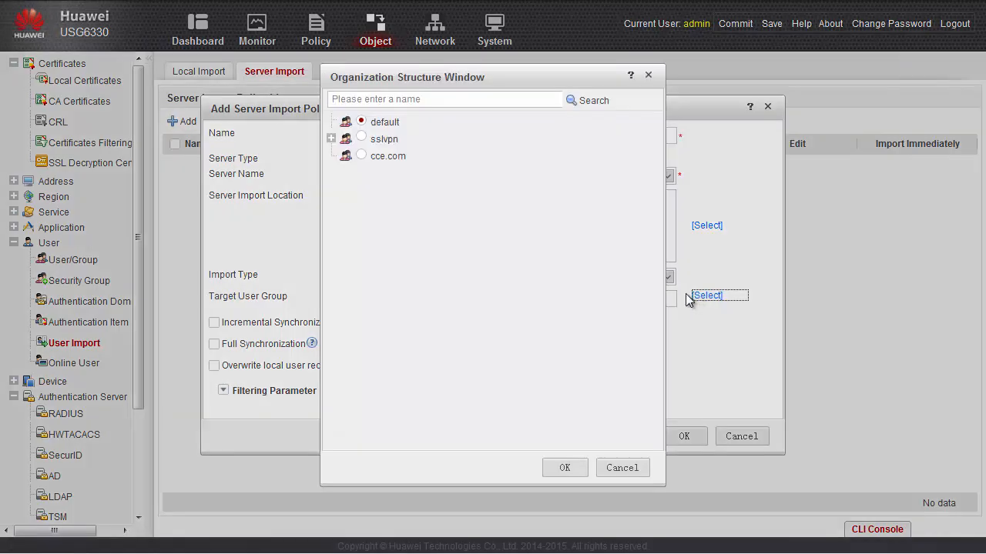
left_click(367, 157)
left_click(572, 466)
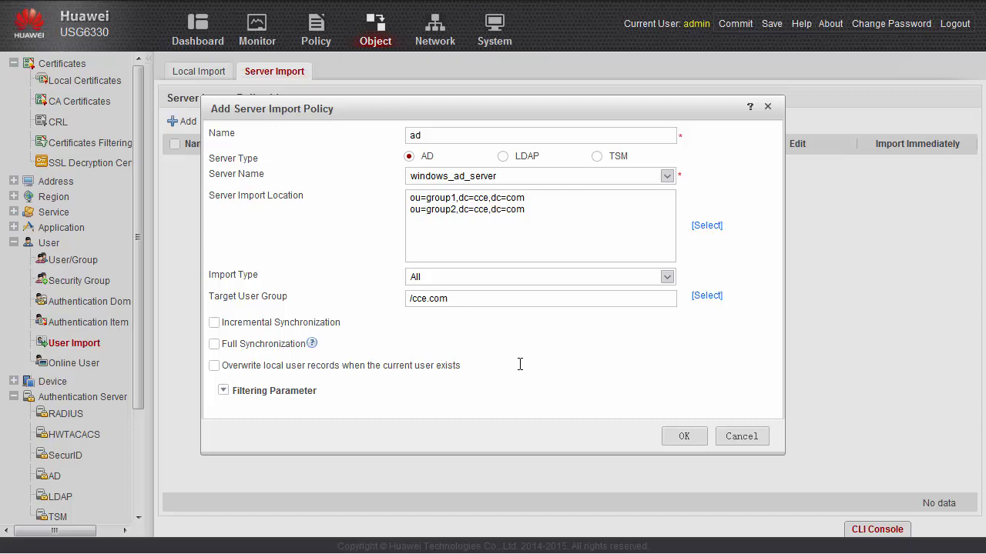
left_click(215, 325)
left_click(215, 347)
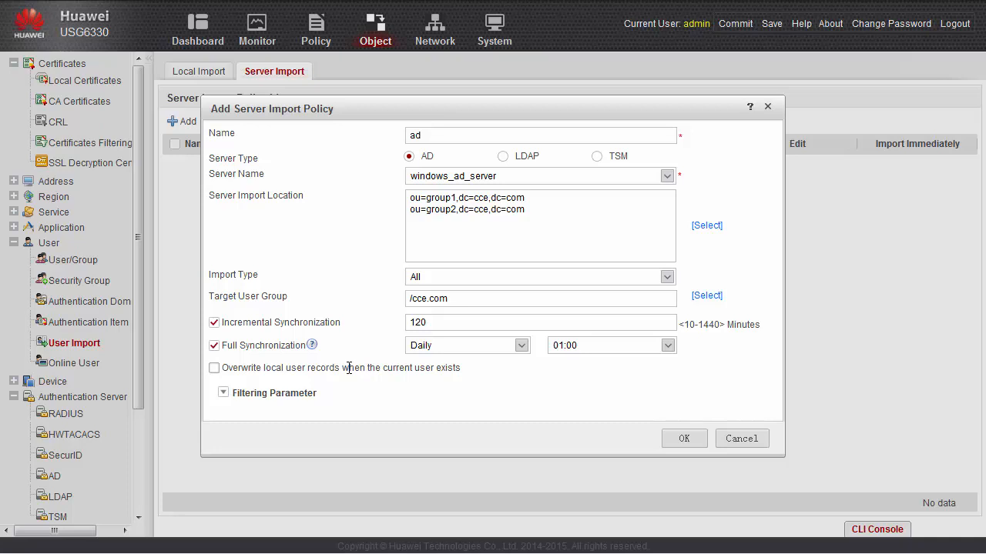
left_click(687, 443)
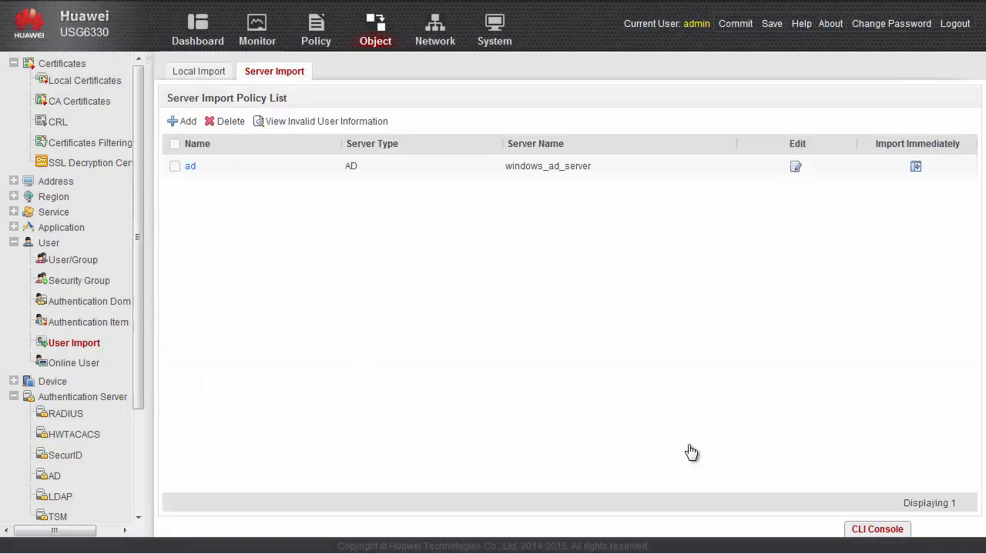
Run the ad import immediately and view the imported groups under cce.com
left_click(917, 171)
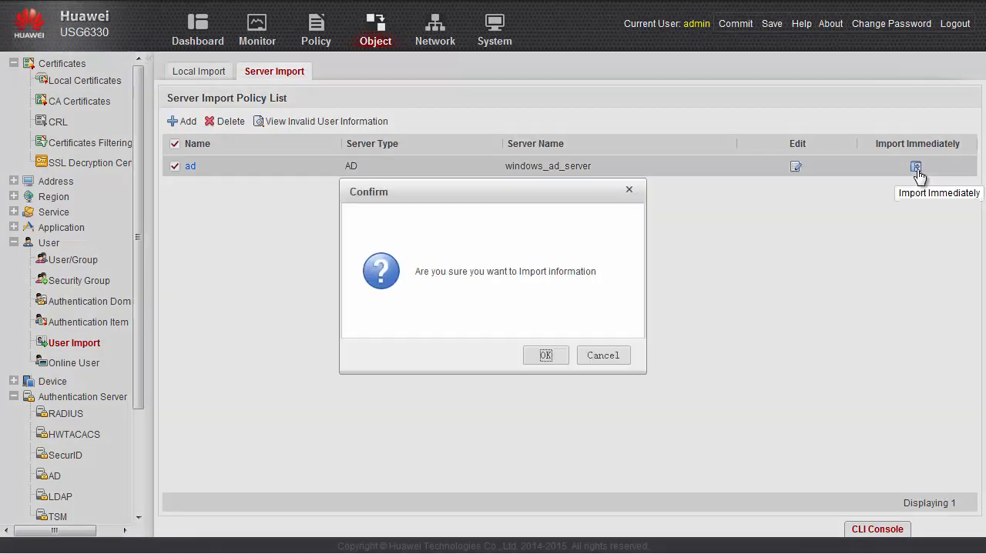
left_click(544, 356)
left_click(603, 361)
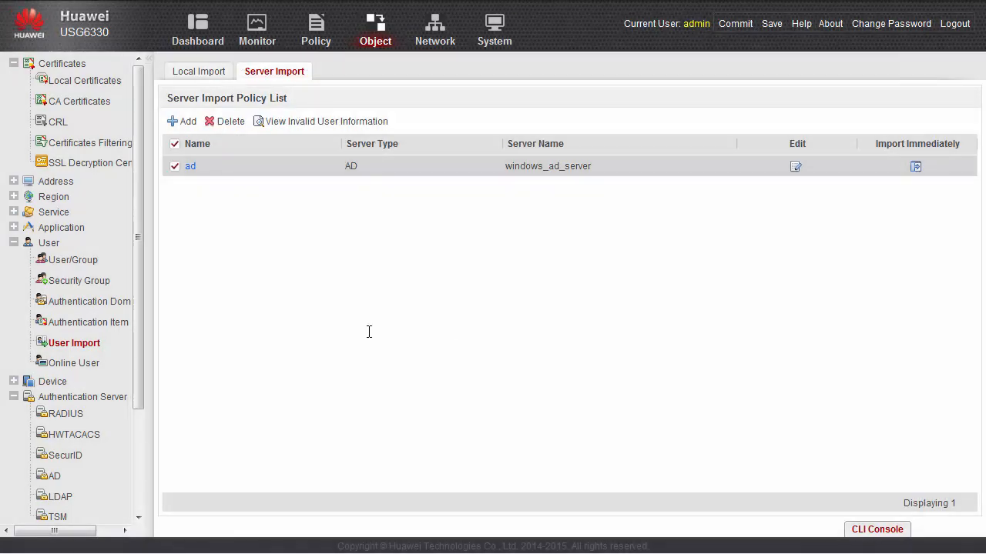
left_click(74, 259)
left_click(214, 151)
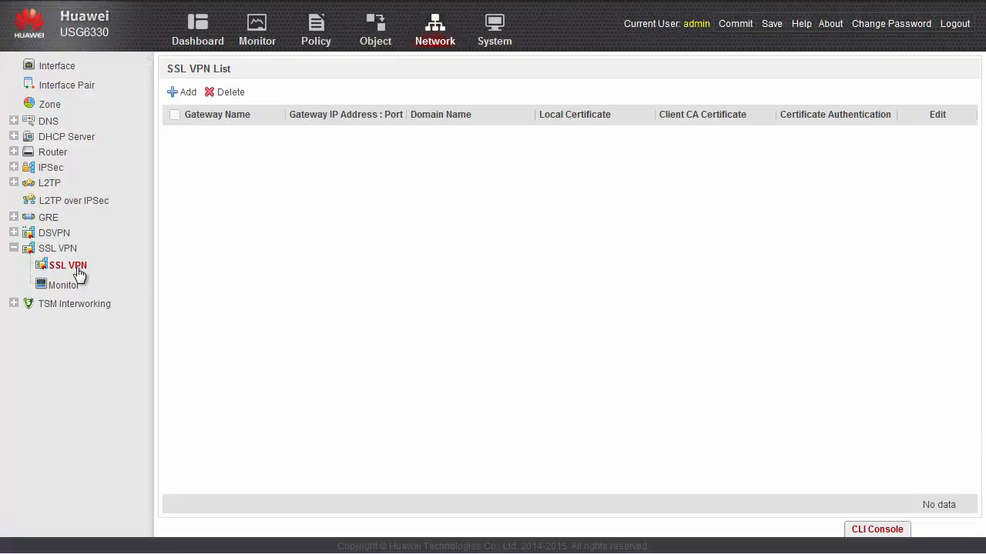
Add an SSL VPN gateway named 'gateway' on the GE1/0/1(WAN) address
left_click(183, 94)
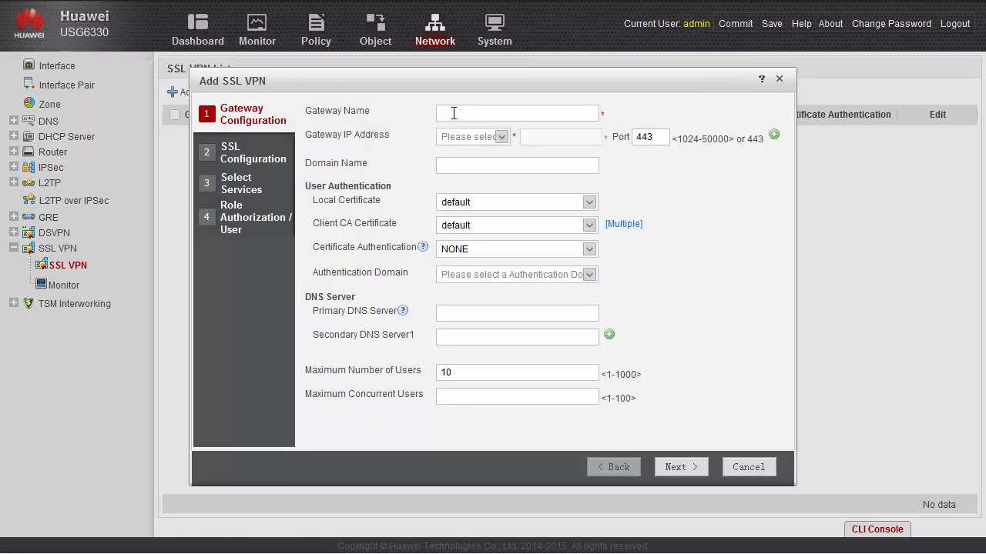
type("gateway")
left_click(502, 137)
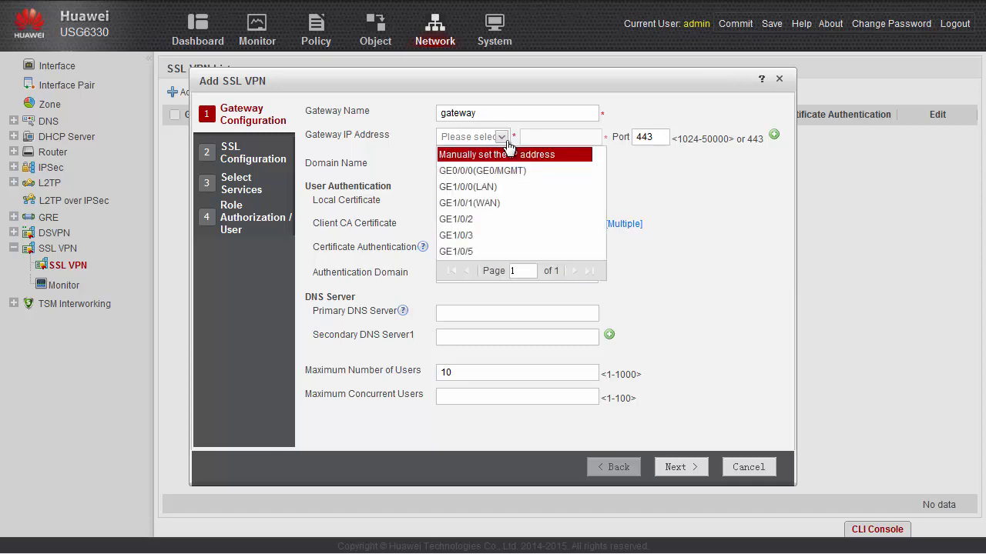
left_click(489, 203)
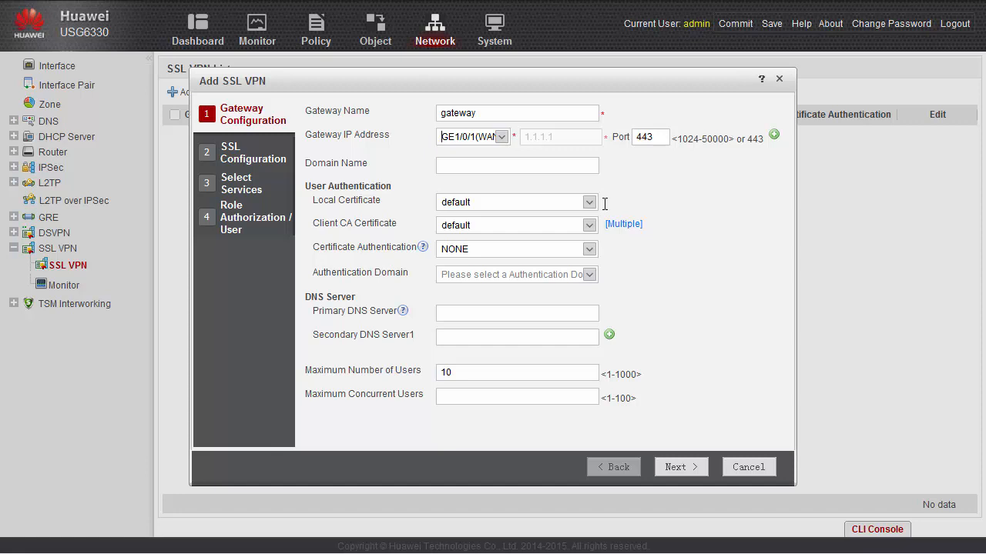
Authenticate gateway users against cce.com with a maximum of 100 users and 100 concurrent users
left_click(590, 275)
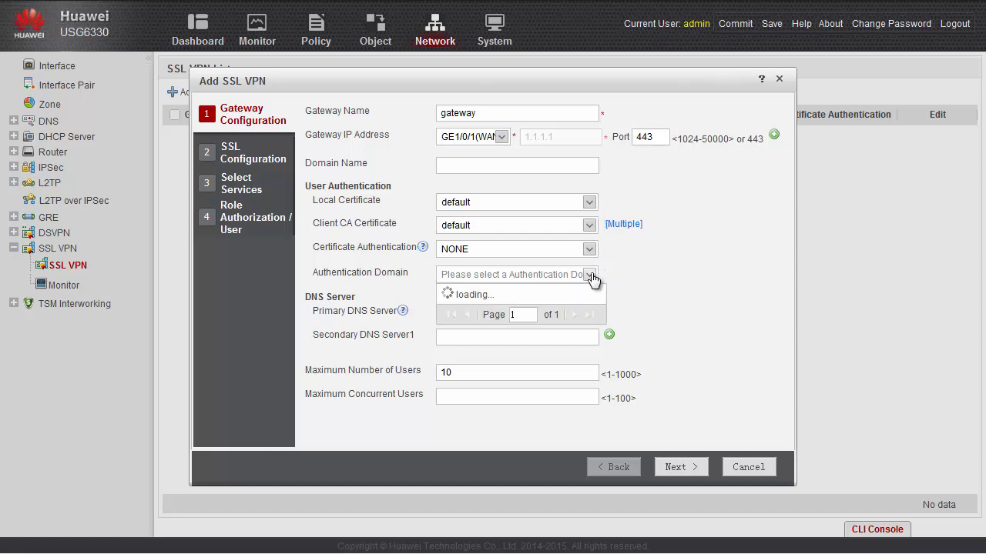
left_click(485, 355)
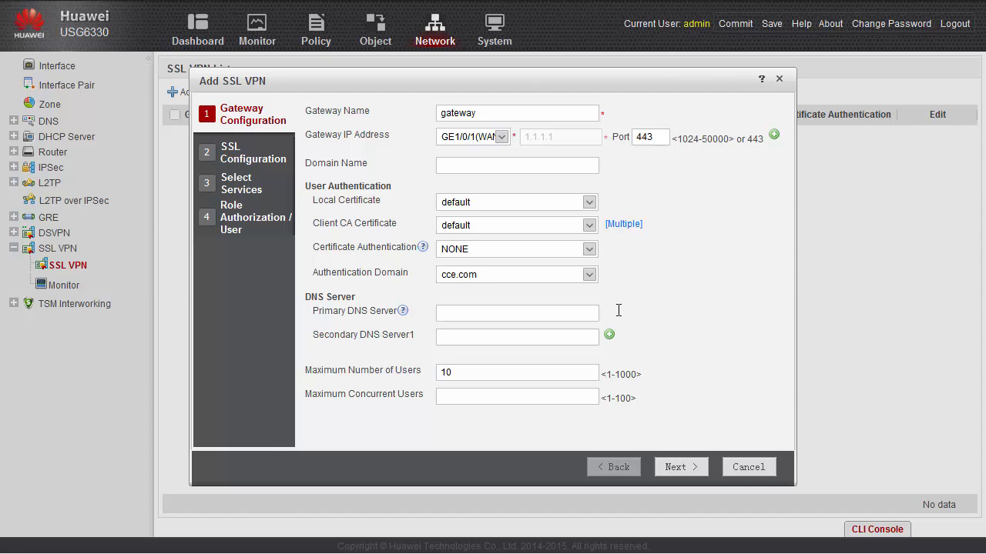
left_click(550, 371)
type("0")
left_click(542, 395)
type("100")
left_click(684, 466)
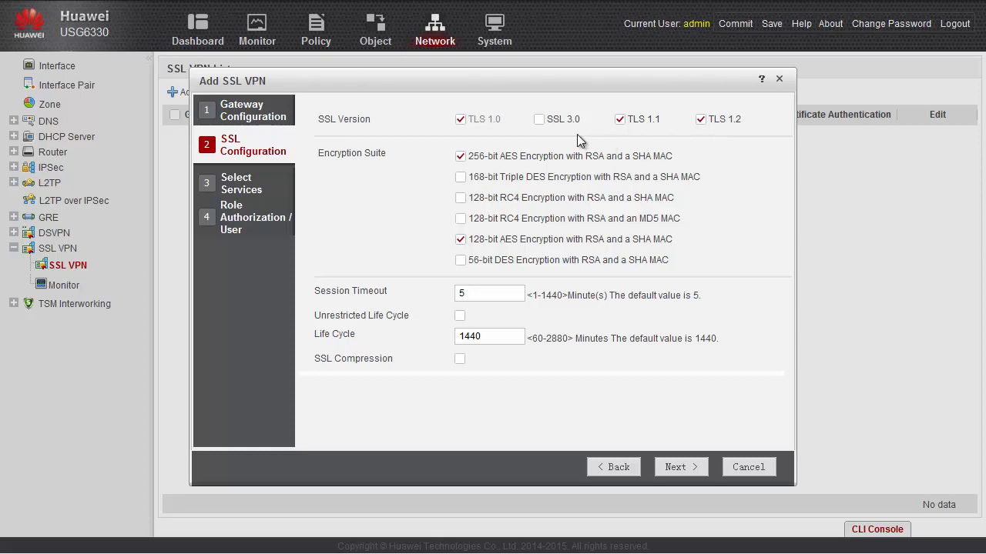
Also allow SSL 3.0, 168-bit Triple DES and 56-bit DES, keep the 1440-minute life cycle, and enable SSL compression
left_click(538, 121)
left_click(460, 177)
left_click(460, 261)
left_click(460, 317)
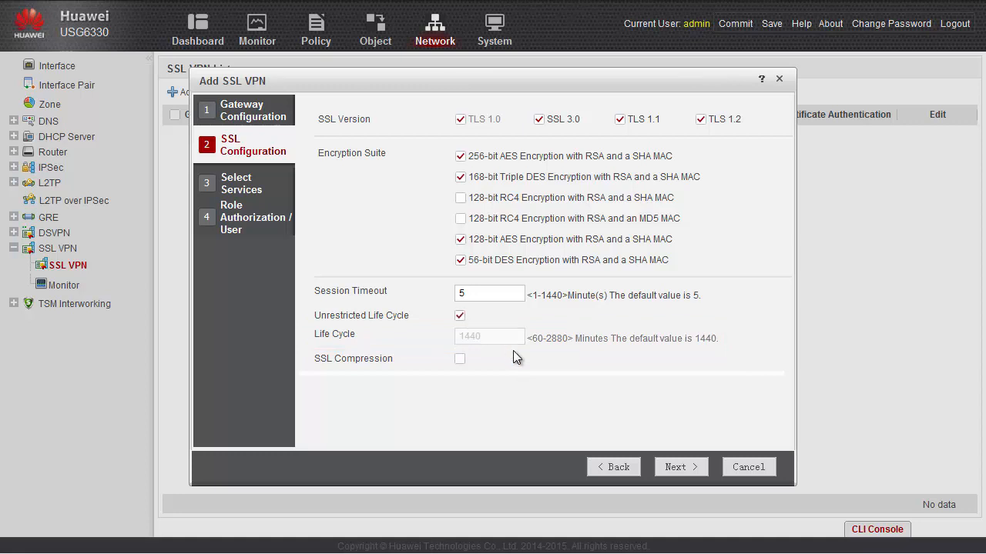
left_click(460, 315)
left_click(459, 358)
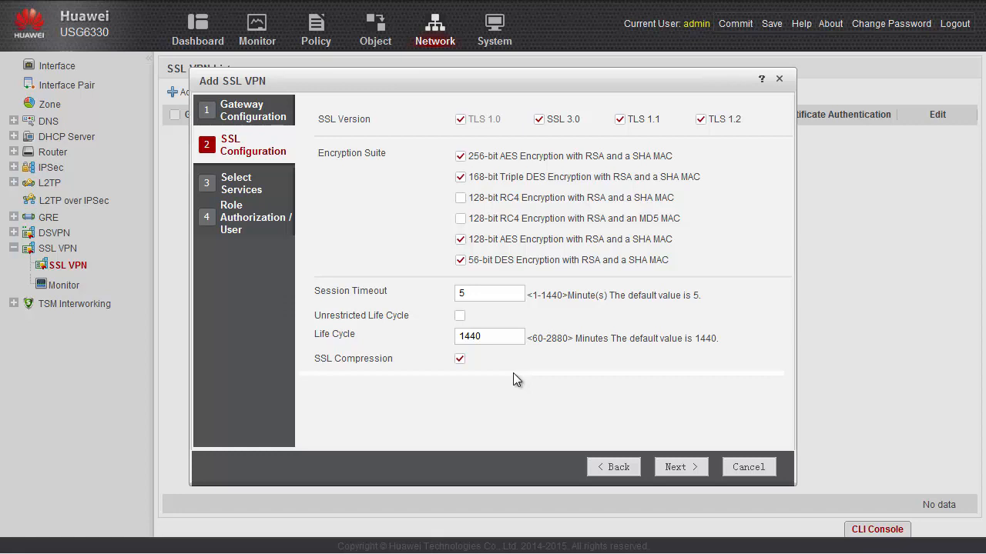
Enable Web Proxy, Network Extension, File Sharing, Port Forwarding and Host Check services
left_click(674, 467)
left_click(326, 140)
left_click(325, 170)
left_click(327, 201)
left_click(326, 230)
left_click(324, 261)
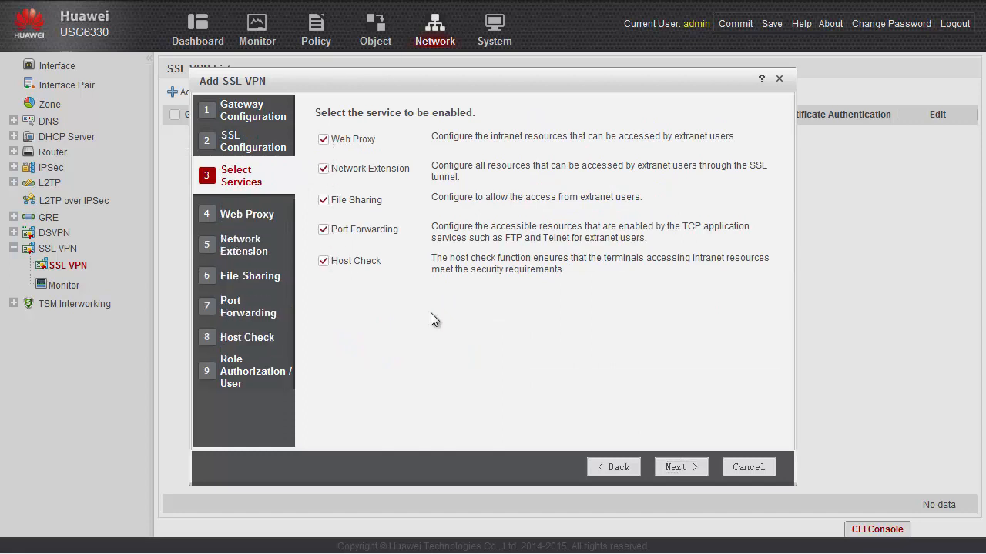
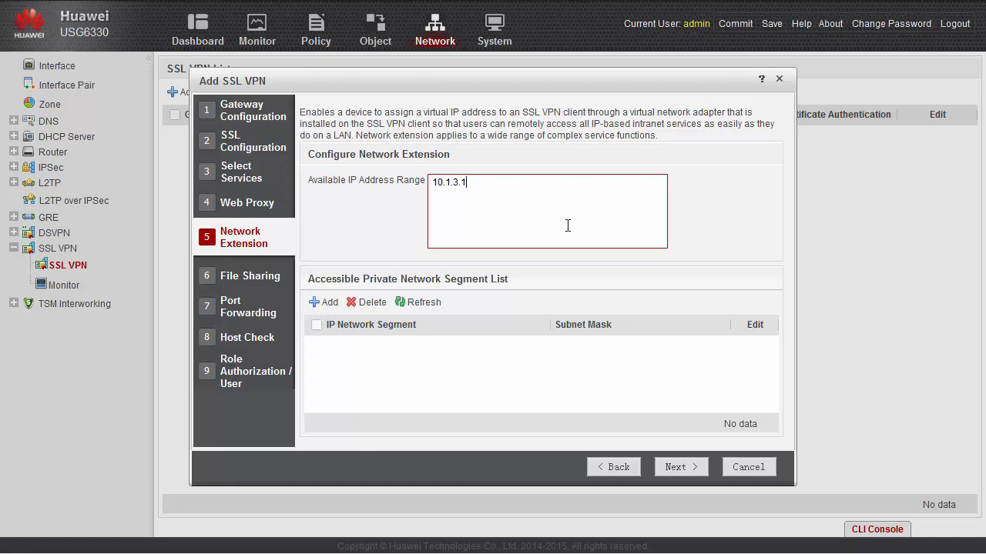
Set the client address range to 10.1.3.1-10.1.3.100/24 and add 10.1.2.0/24 as an accessible private network
type("-10.1.3.100/24")
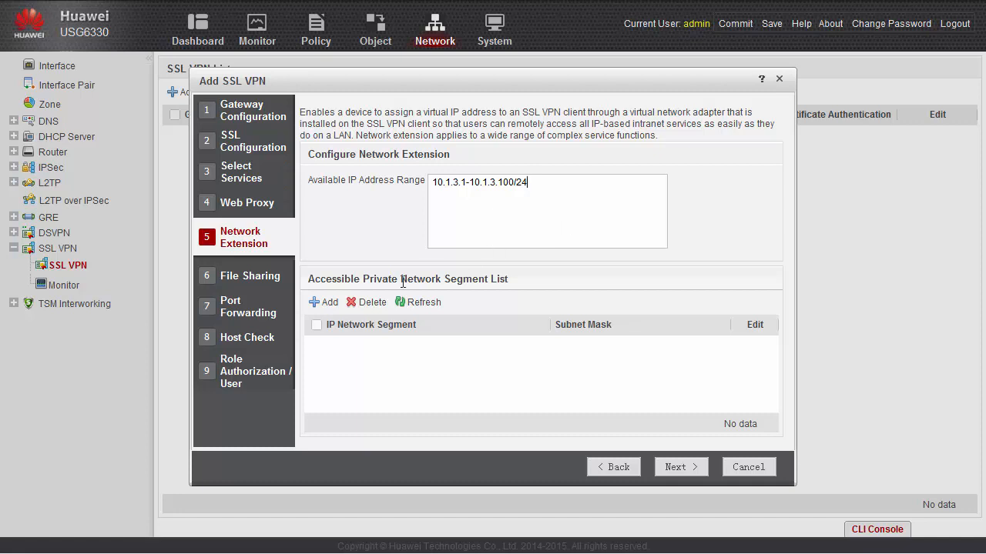
left_click(328, 304)
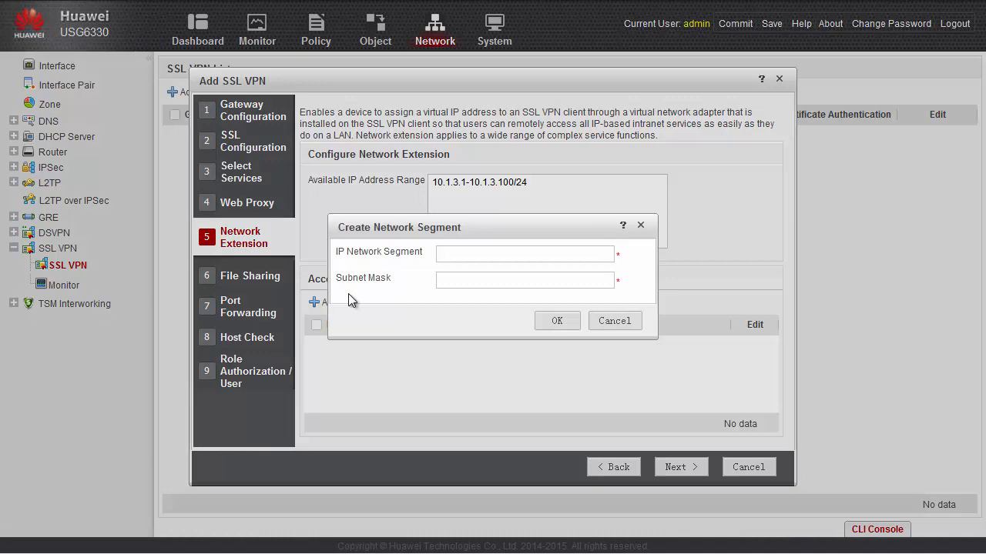
type("10.1.2.0")
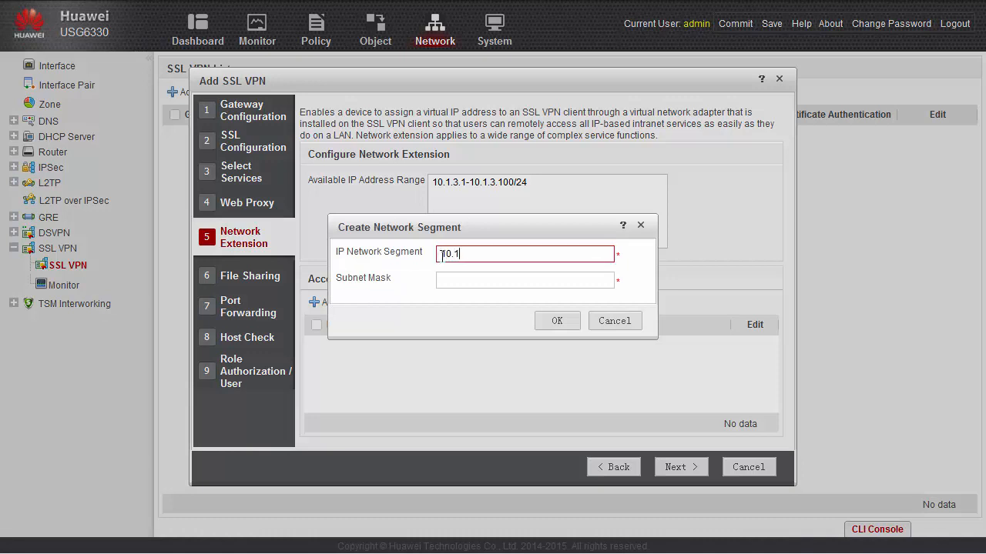
key("Tab")
type("24")
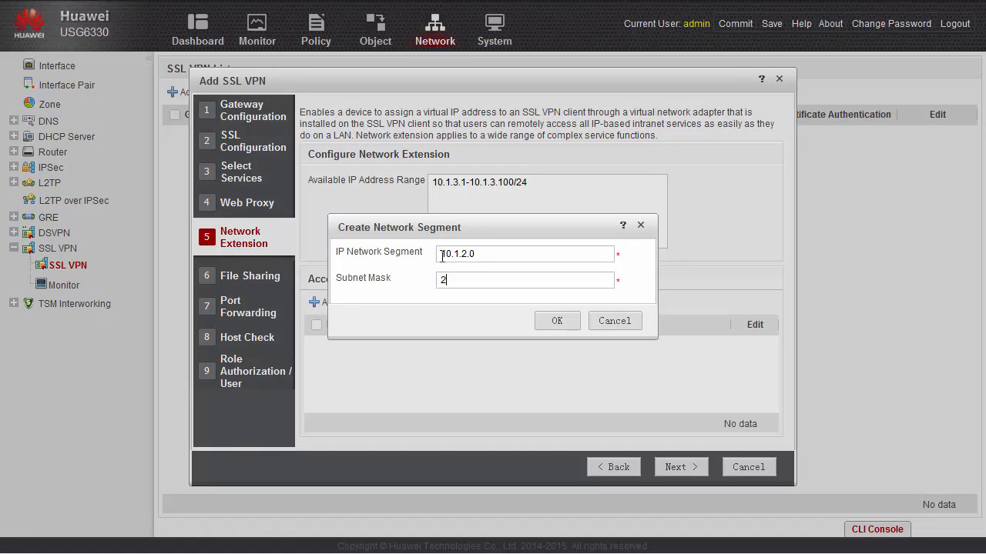
left_click(554, 321)
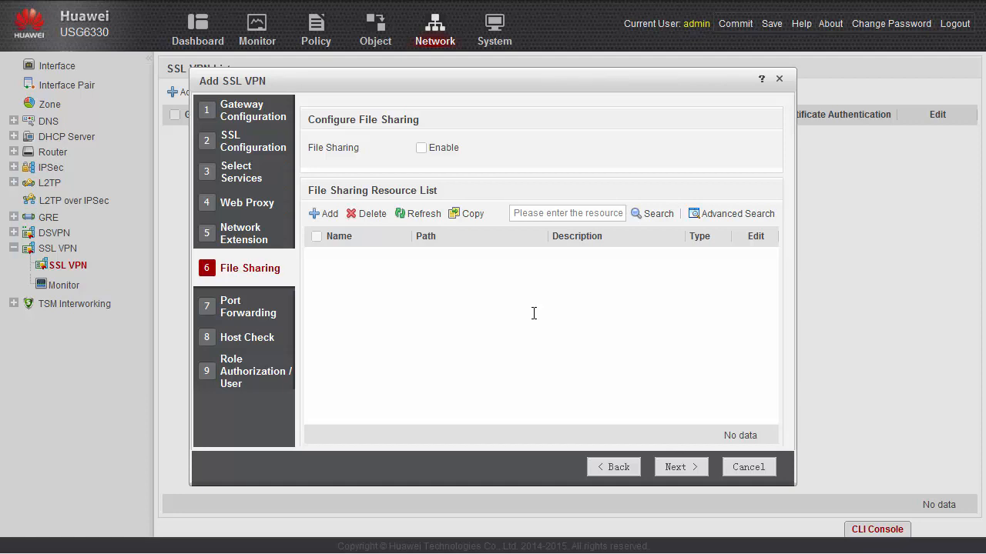
Enable file sharing and add the SMB resource 'ssl vpn resource' at //10.1.2.8/ssl vpn resource
left_click(423, 147)
left_click(327, 216)
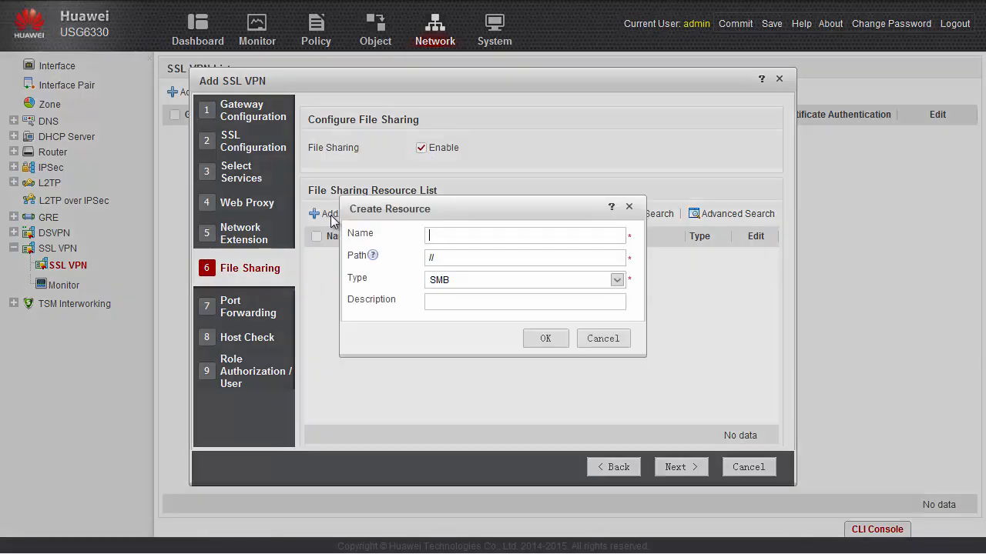
type("ssl vpn resource")
left_click(447, 262)
type("10.1.2.8/ssl vpn resource")
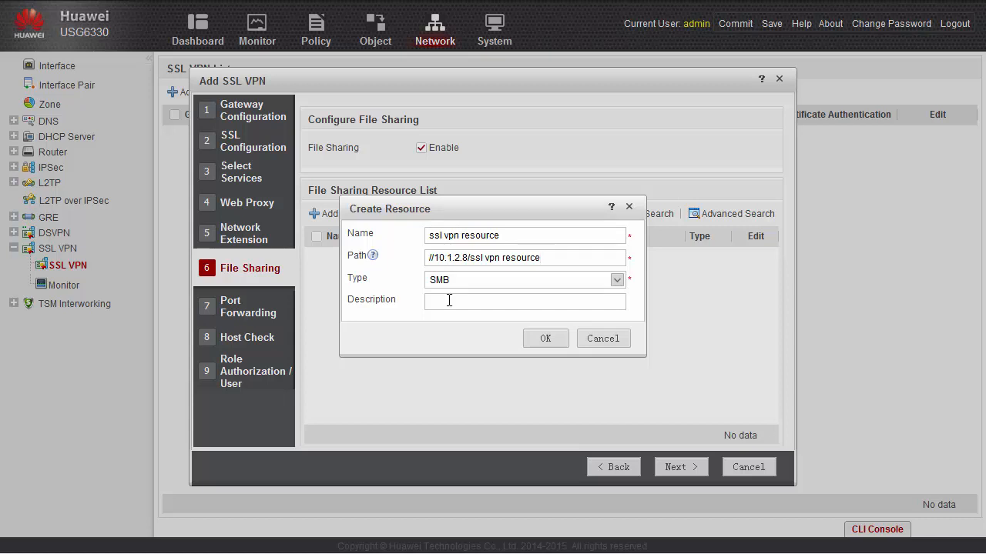
left_click(614, 282)
left_click(614, 282)
left_click(544, 339)
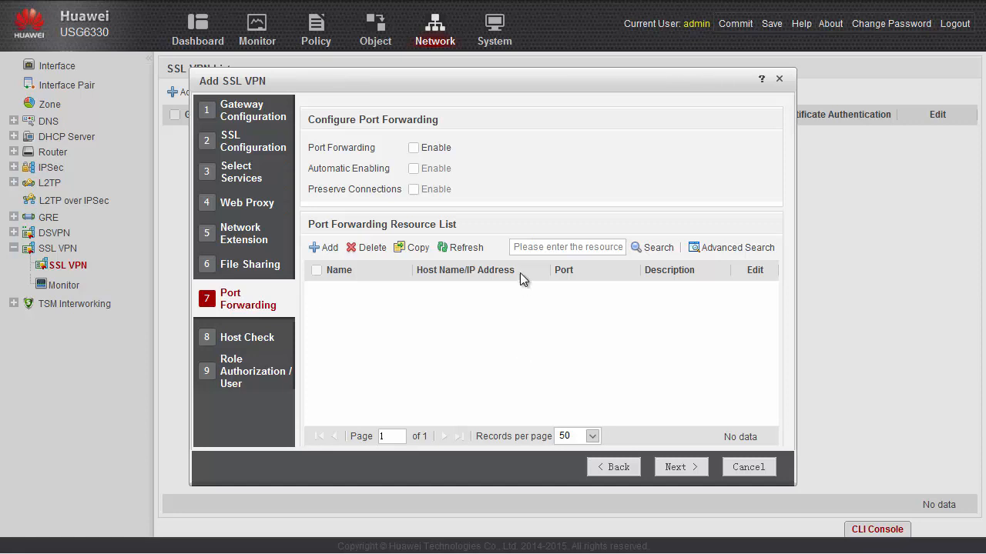
Enable port forwarding with resource ftp_10.1.2.10 (10.1.2.10, port 21), automatic enabling and preserved connections
left_click(412, 147)
left_click(325, 247)
type("ftp")
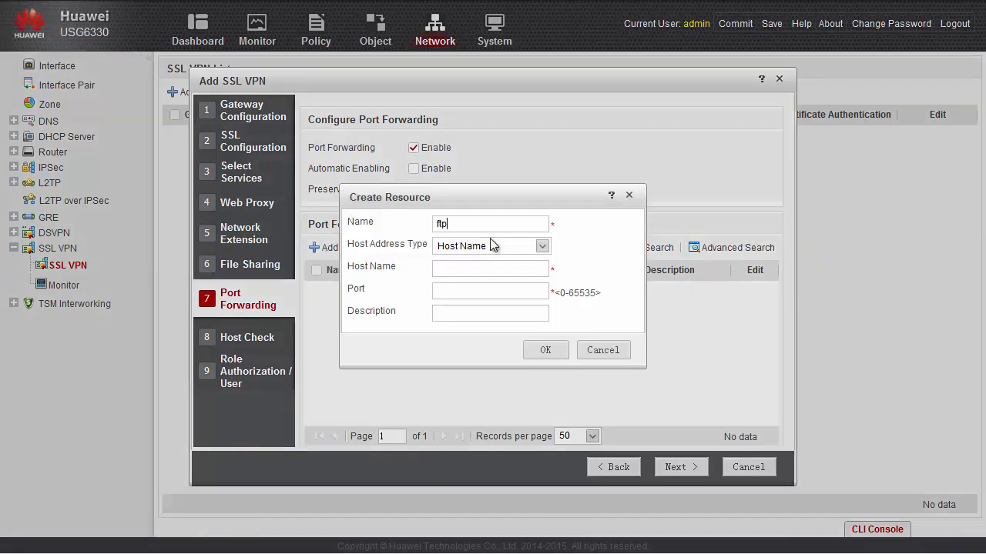
type("_10.1.2.10")
left_click(542, 247)
left_click(477, 279)
left_click(459, 269)
type("10.1")
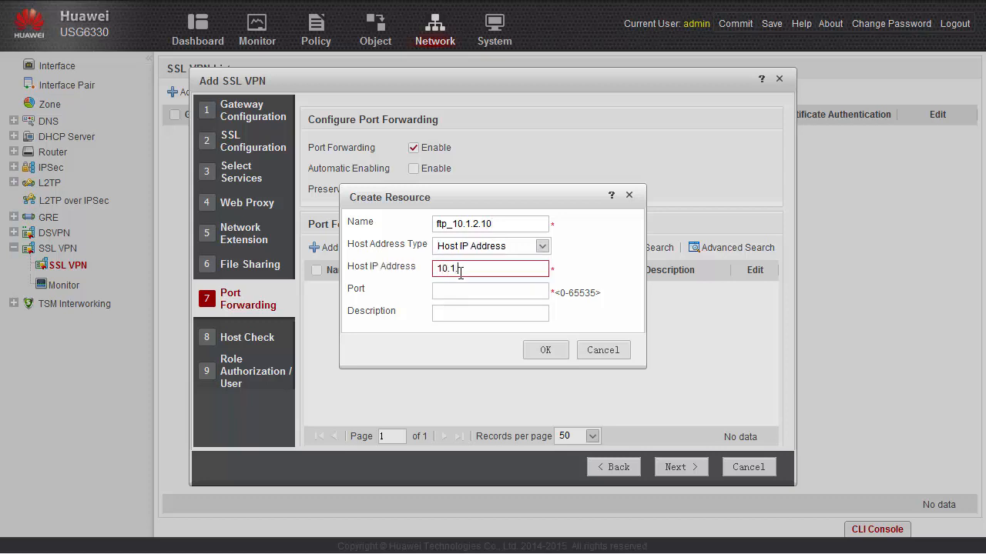
type(".2.10")
left_click(459, 291)
type("21")
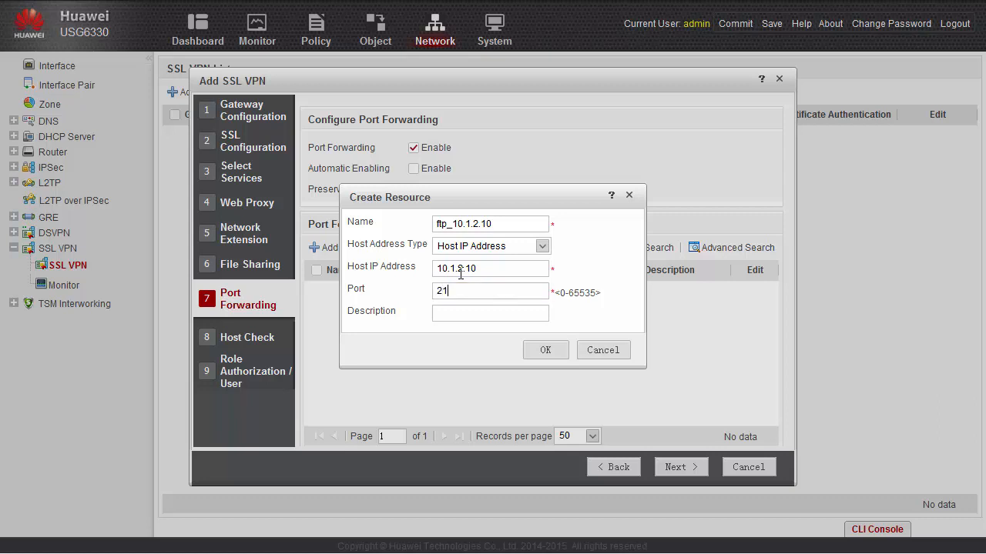
left_click(538, 353)
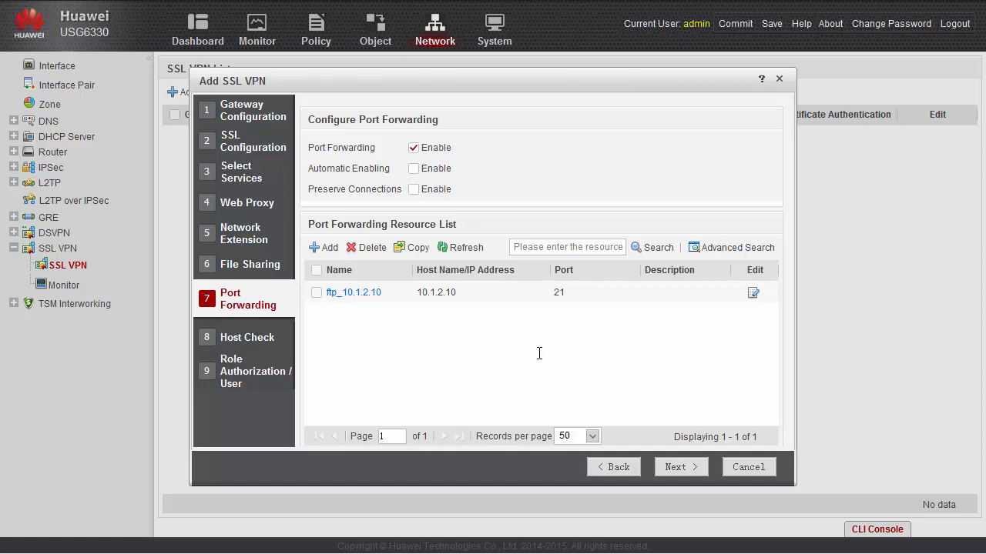
left_click(414, 169)
left_click(415, 189)
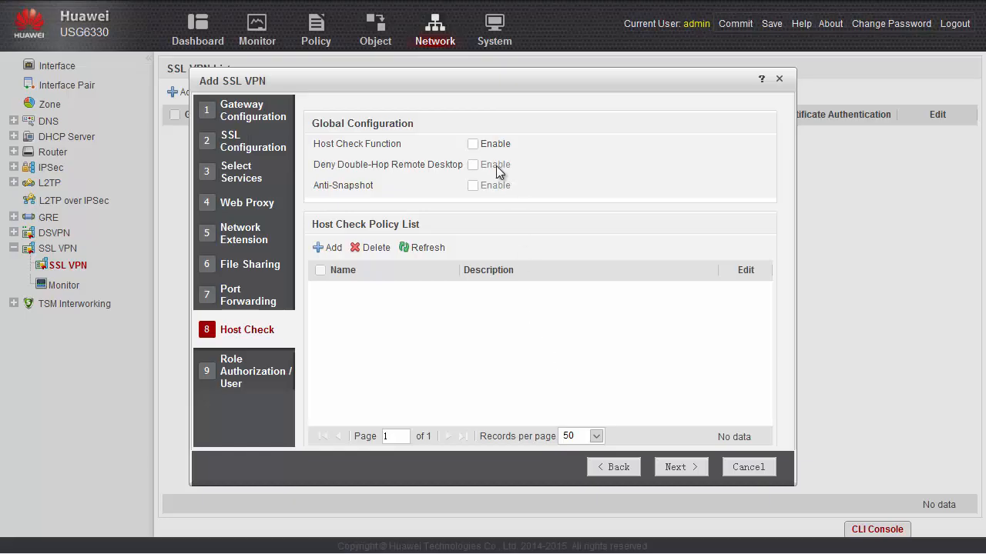
Enable host check with double-hop remote desktop denial and anti-snapshot protection
left_click(473, 144)
left_click(473, 165)
left_click(472, 185)
Create a host check policy with a rule of type Anti-Printscreen Whitelist
left_click(331, 248)
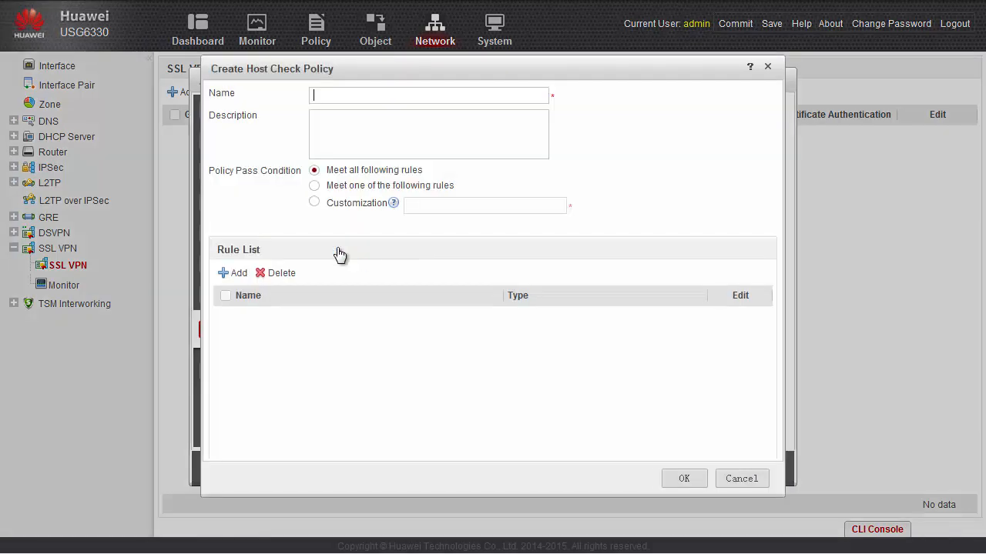
left_click(236, 274)
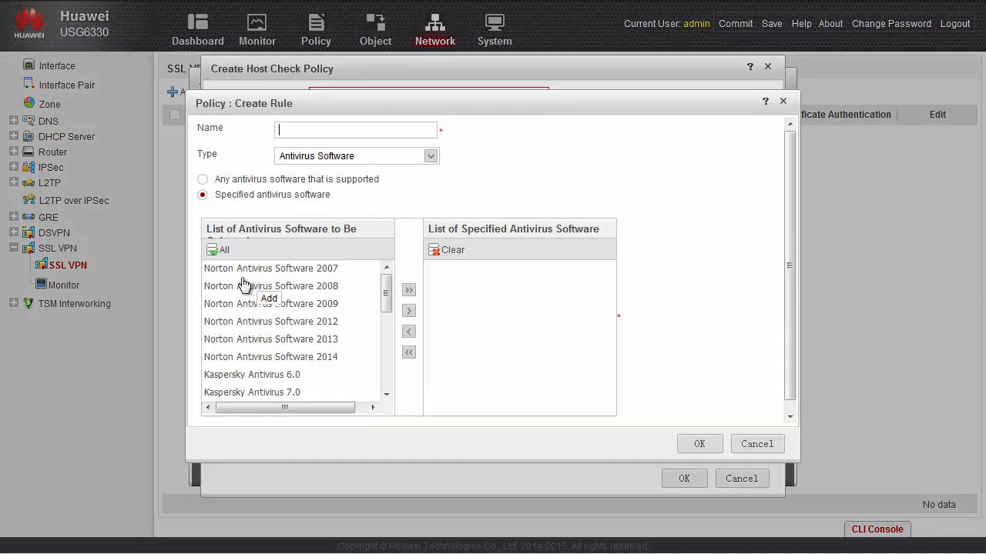
left_click(431, 157)
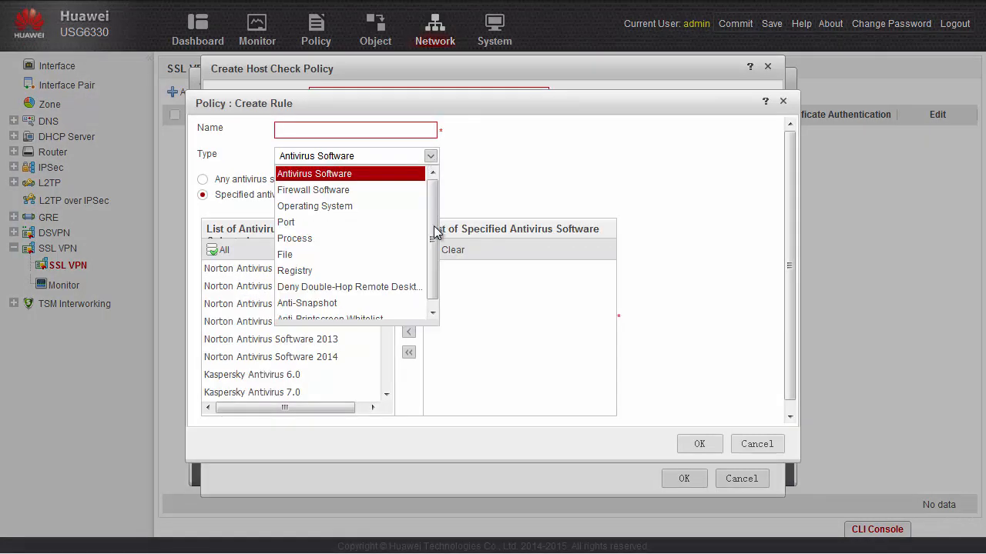
scroll(435, 233, "down", 1)
left_click(396, 279)
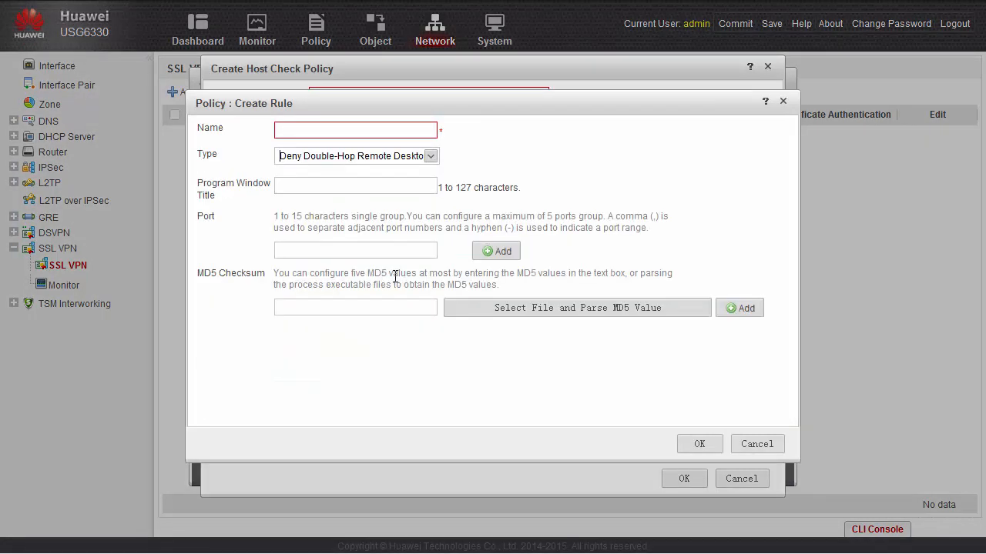
left_click(432, 165)
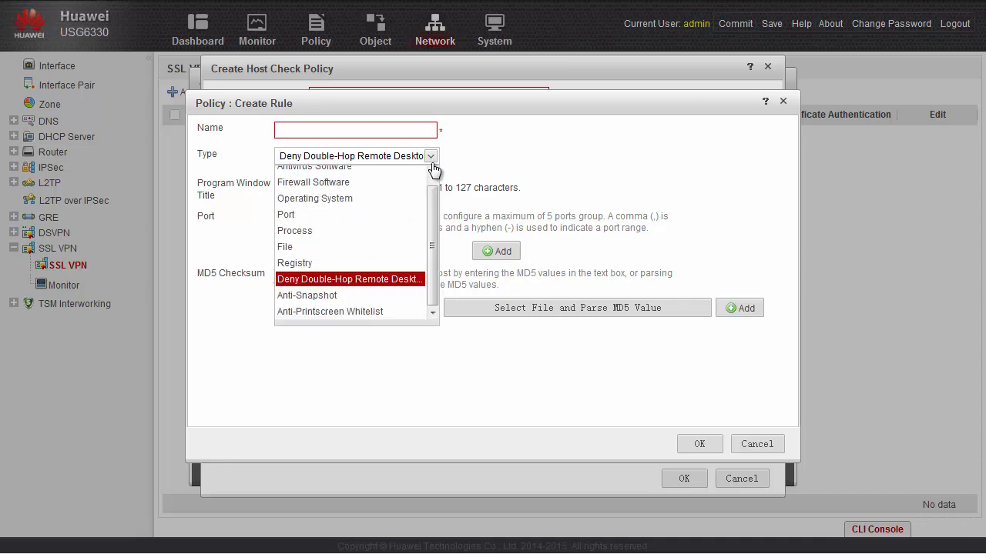
left_click(348, 294)
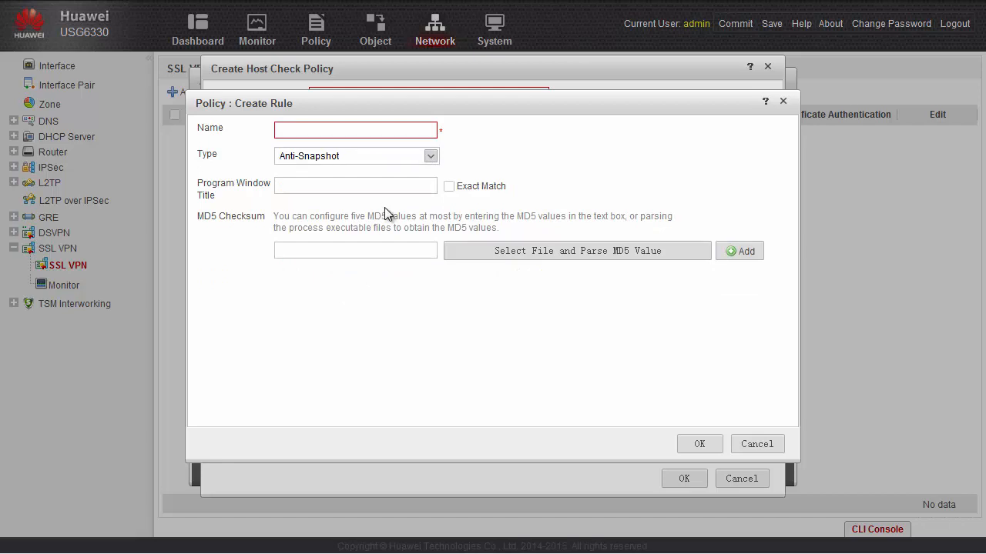
left_click(432, 158)
left_click_drag(430, 210, 435, 199)
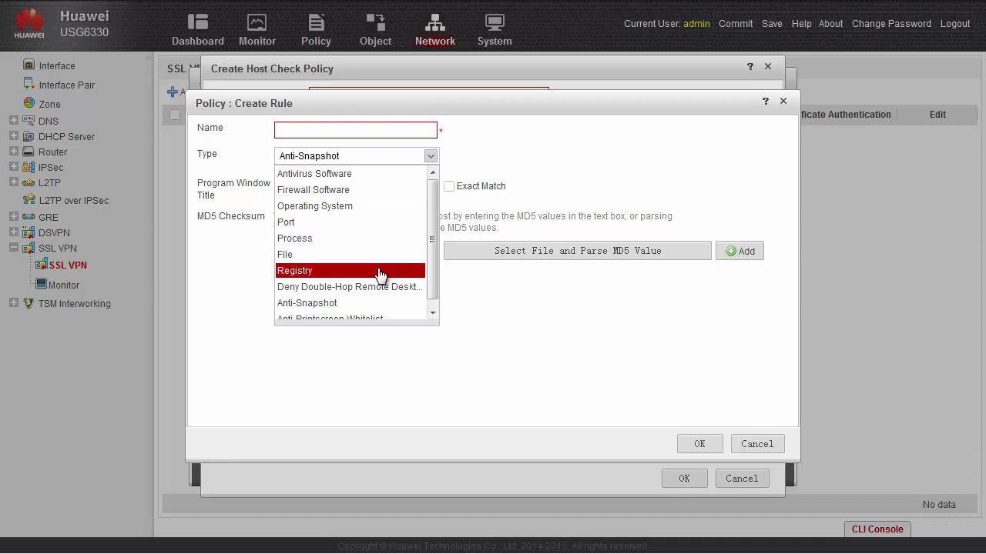
left_click_drag(431, 264, 424, 292)
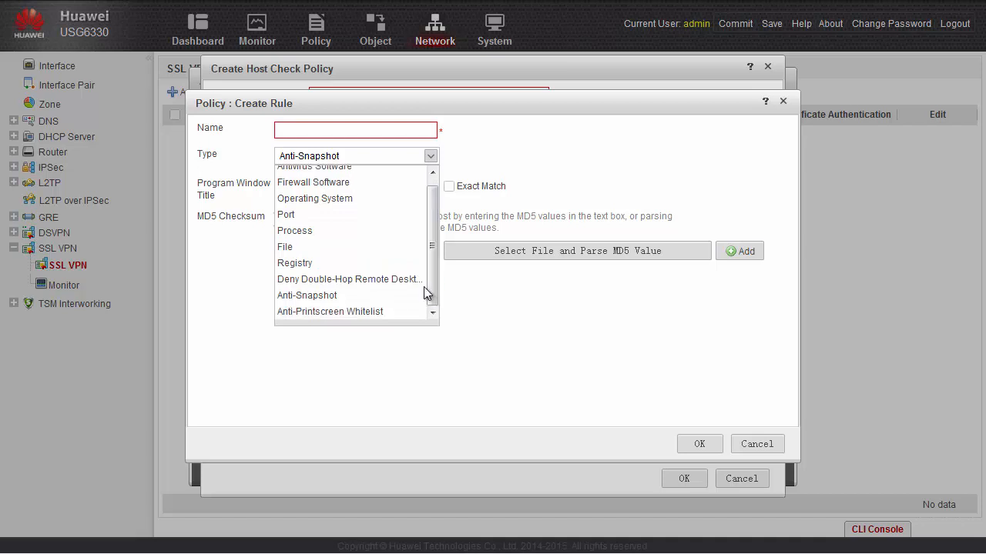
left_click(401, 312)
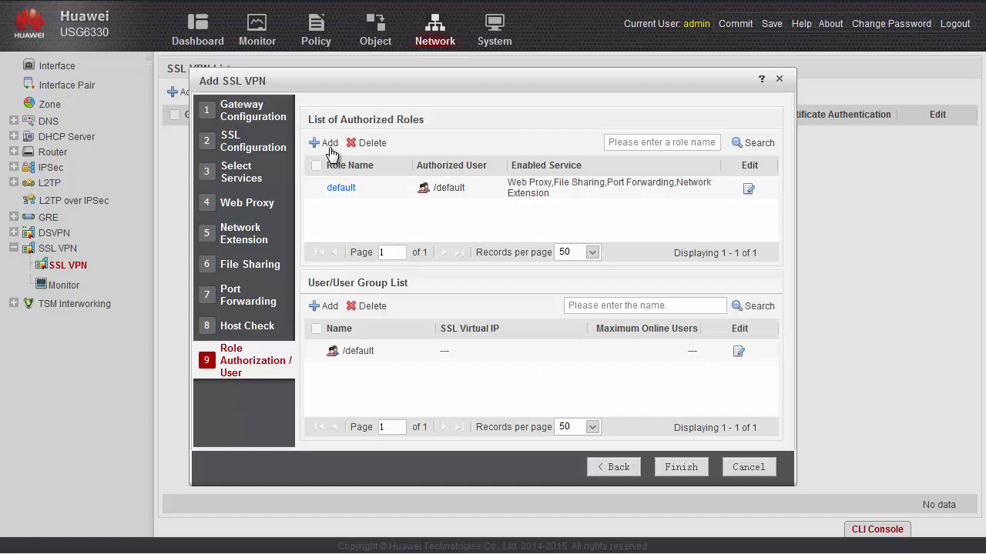
Add a role named role1 and assign it the cce.com groups group1 and group2
left_click(327, 143)
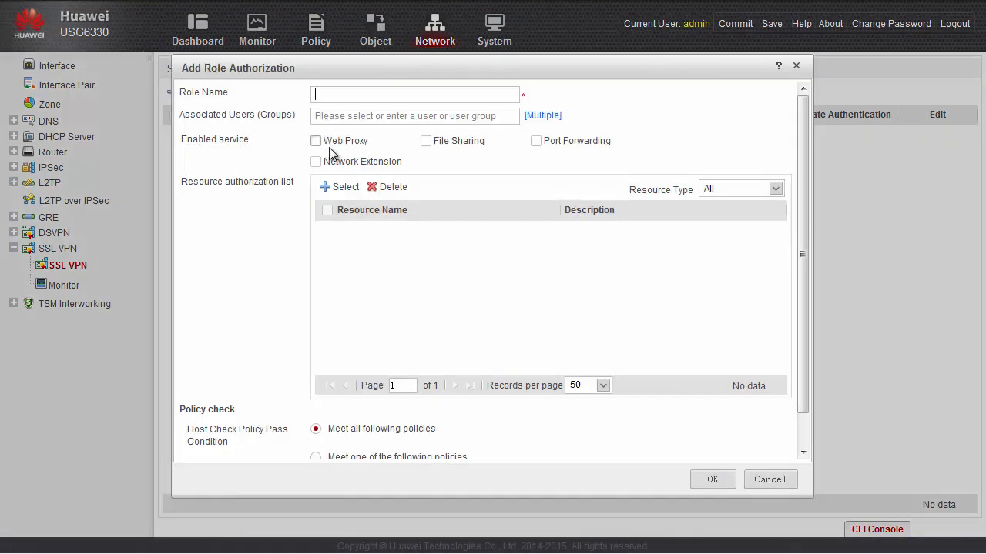
type("role1")
left_click(542, 115)
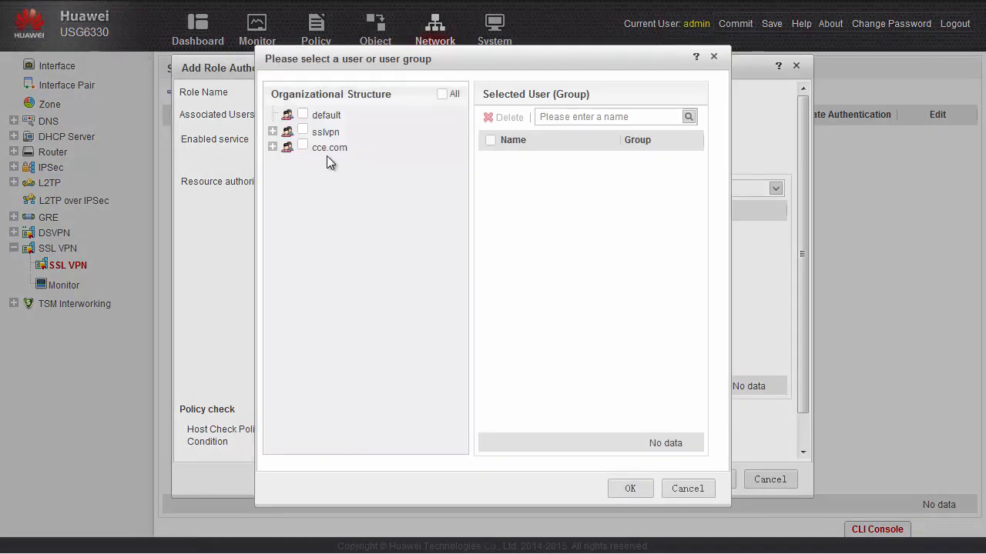
left_click(272, 146)
left_click(320, 182)
left_click(320, 163)
left_click(638, 487)
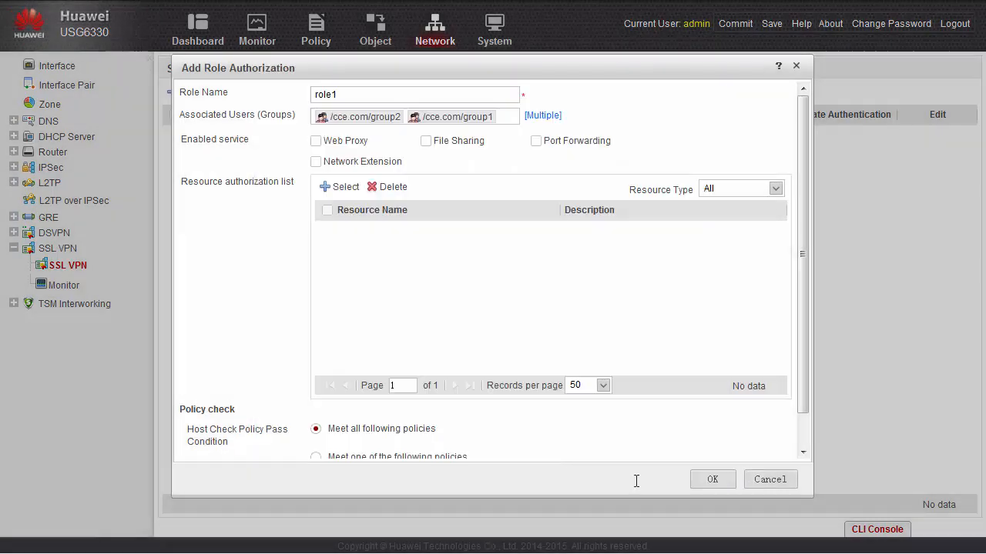
Enable Web Proxy, File Sharing and Network Extension for role1 and grant all nine resources
left_click(316, 141)
left_click(426, 140)
left_click(316, 161)
left_click(345, 190)
left_click(269, 156)
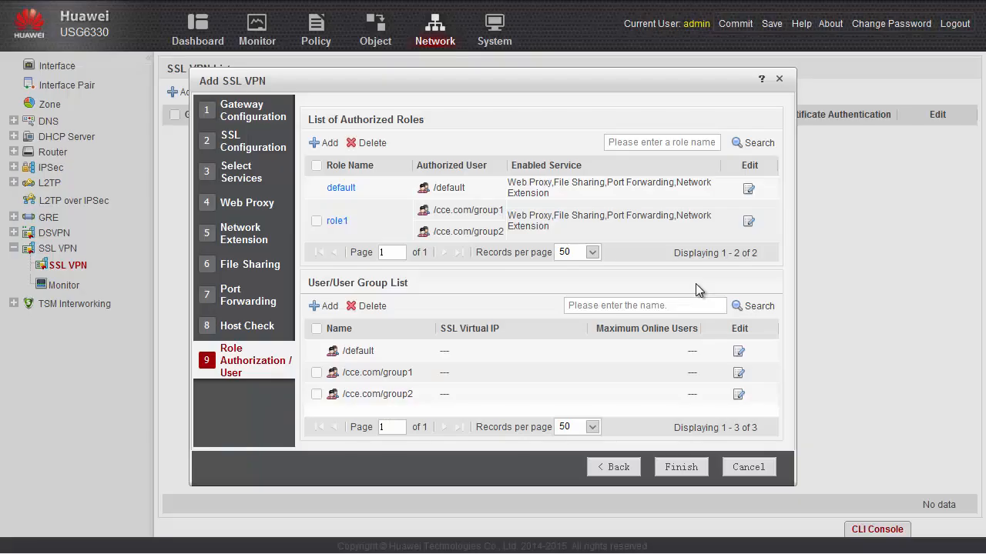
Review the default role's settings and close them without changes
left_click(747, 189)
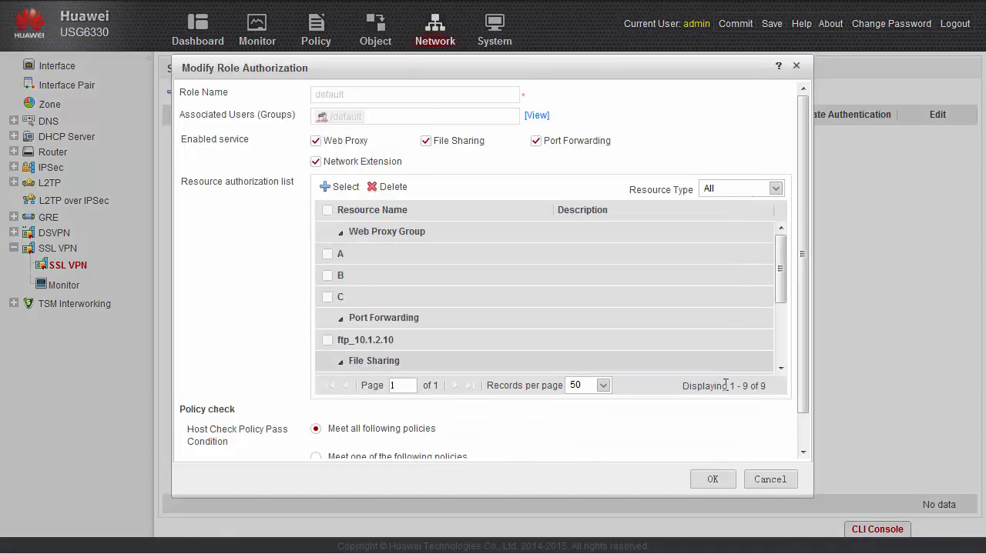
left_click(760, 480)
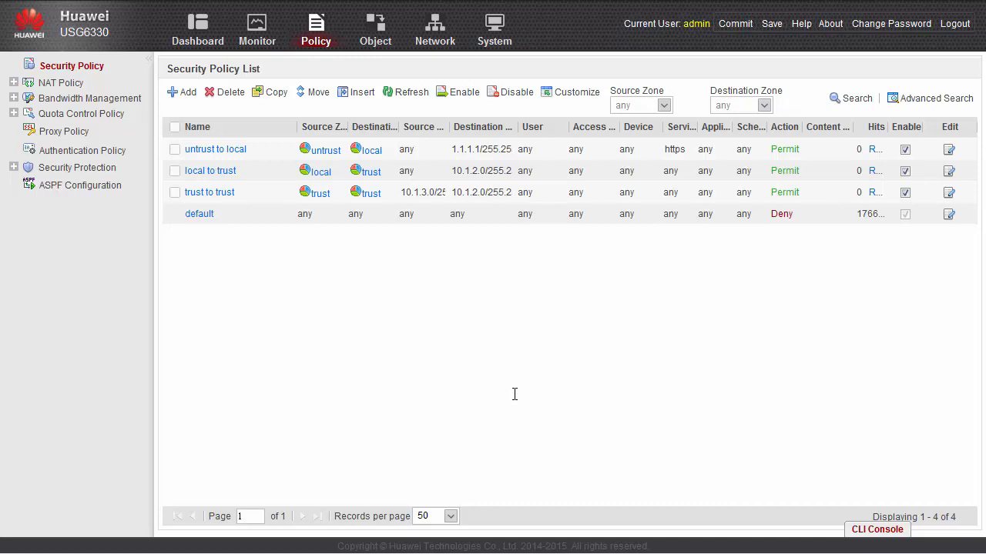
left_click(240, 157)
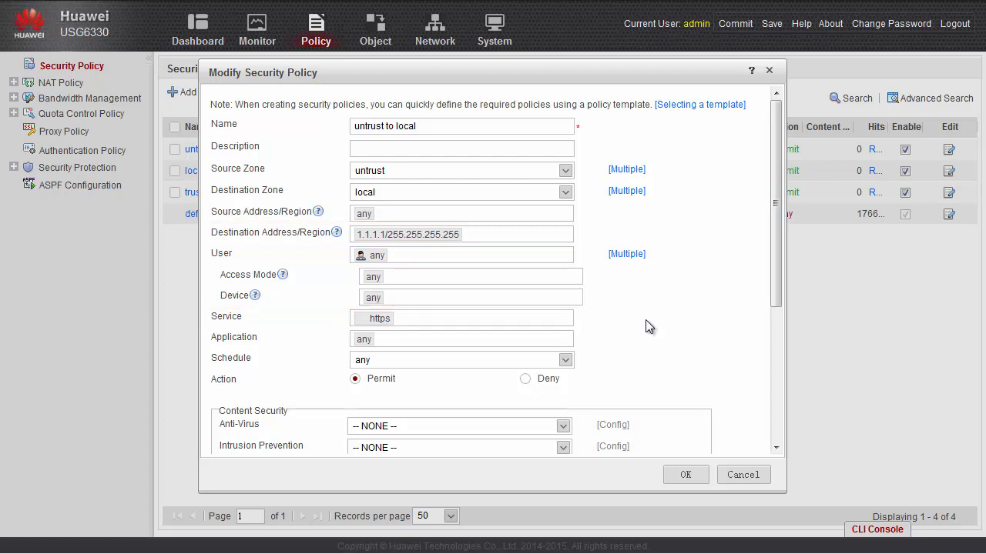
left_click(733, 473)
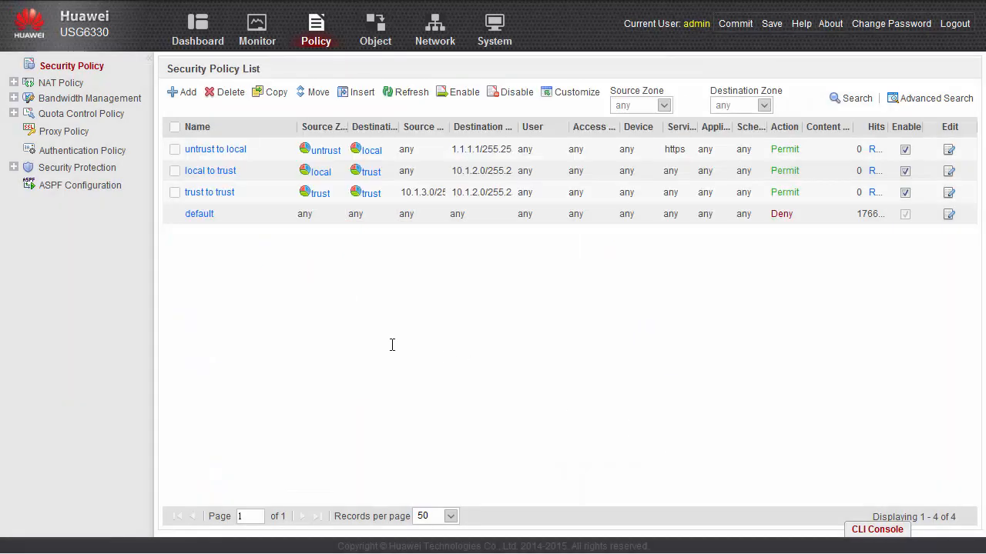
left_click(229, 174)
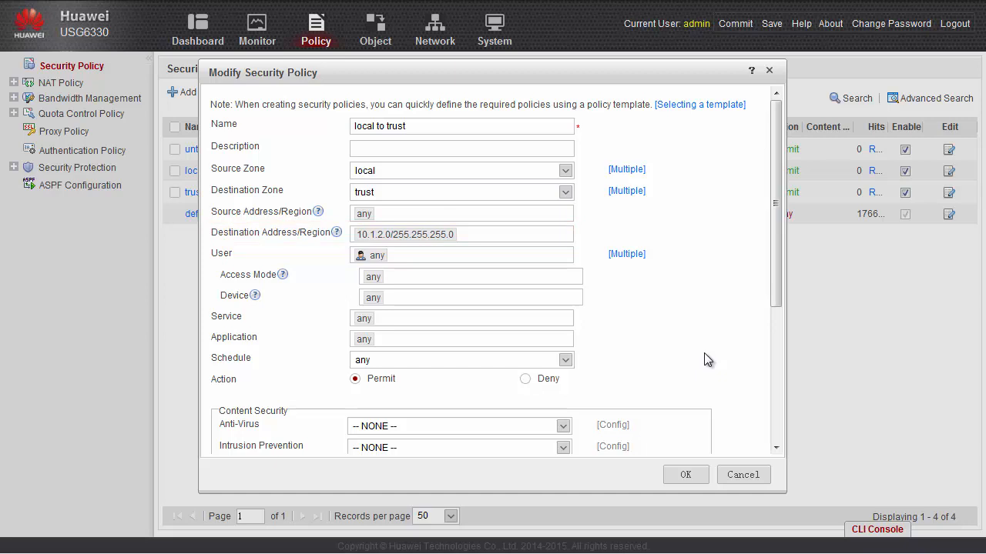
left_click(743, 473)
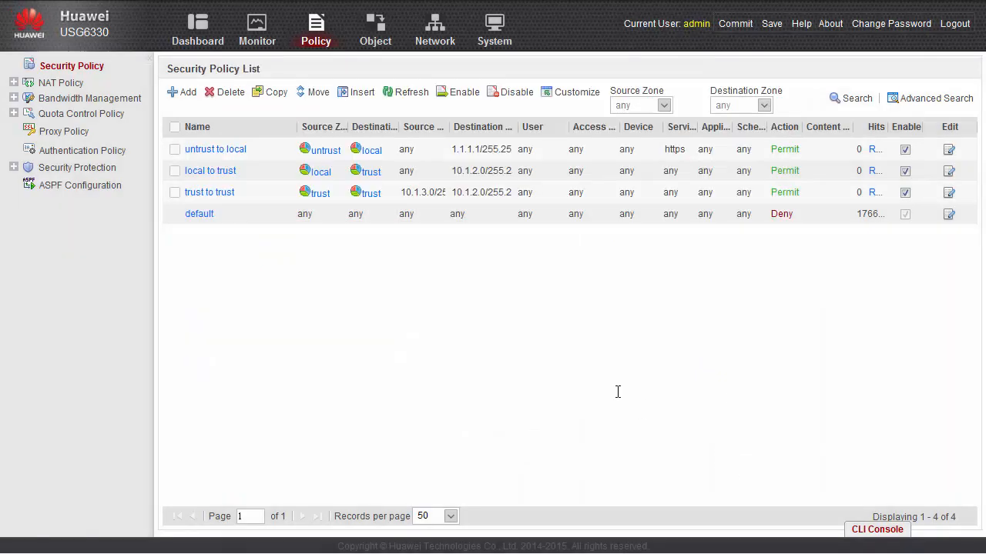